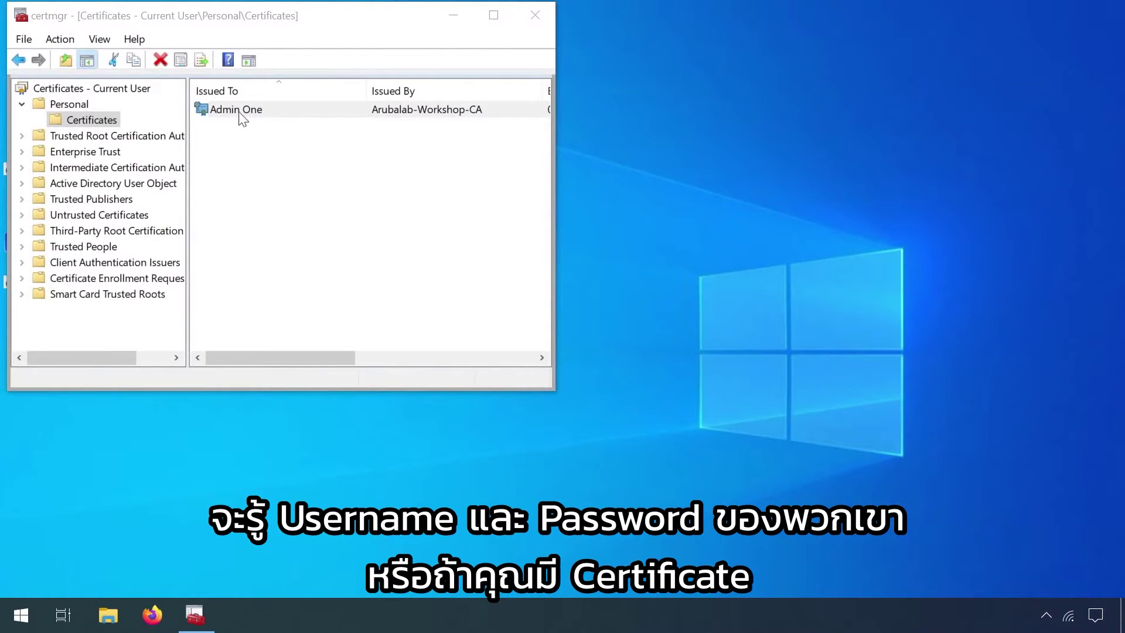
right_click(240, 114)
mouse_move(284, 148)
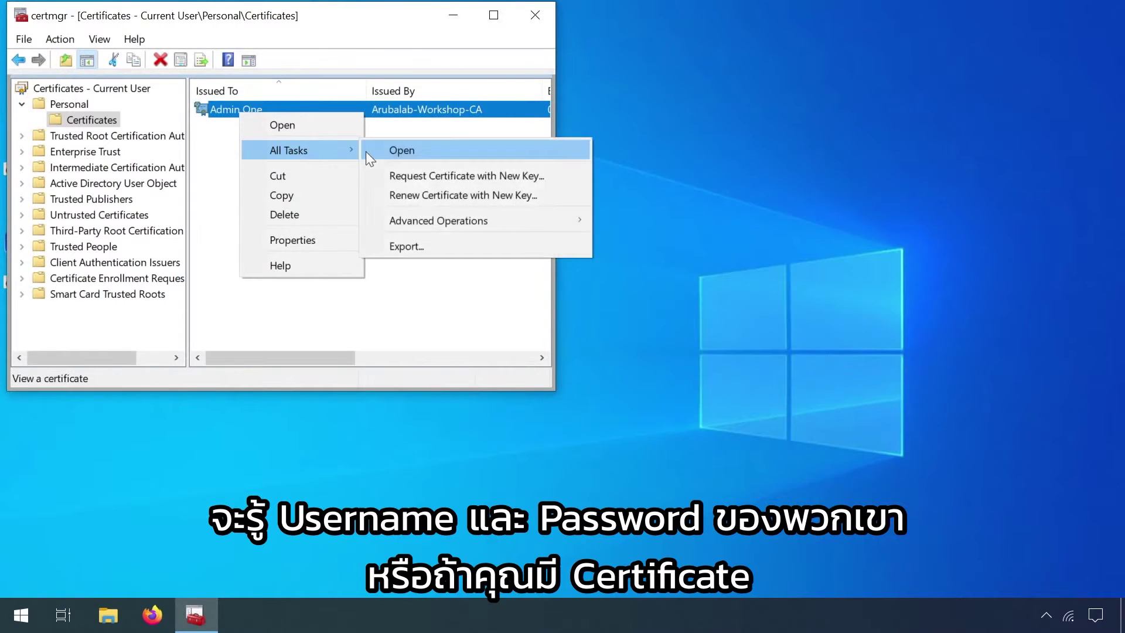
left_click(405, 244)
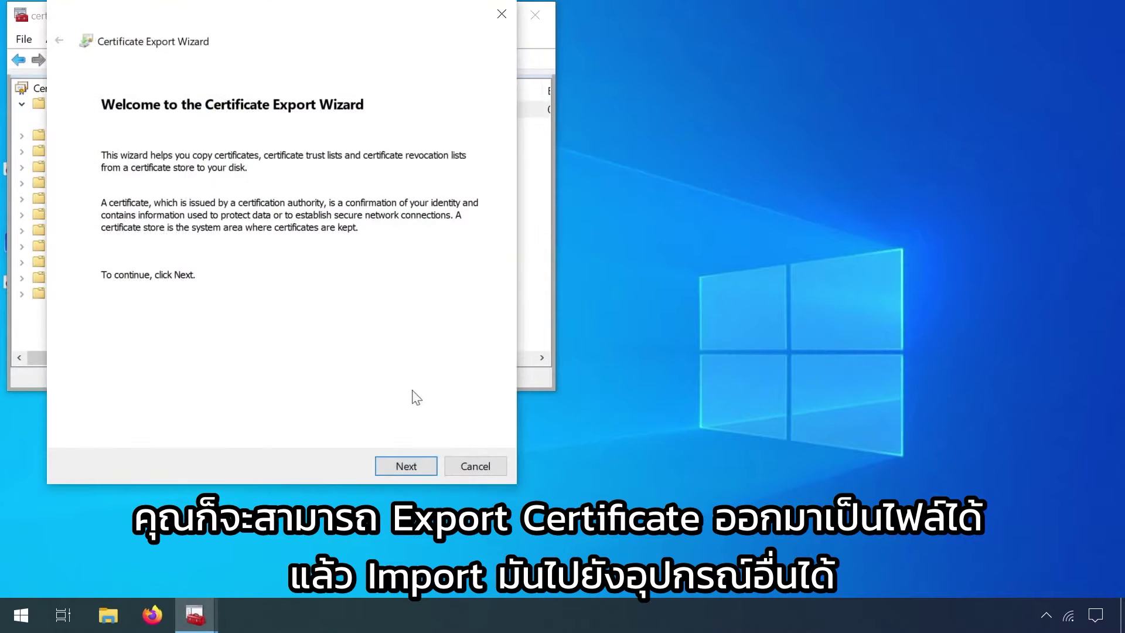
left_click(408, 465)
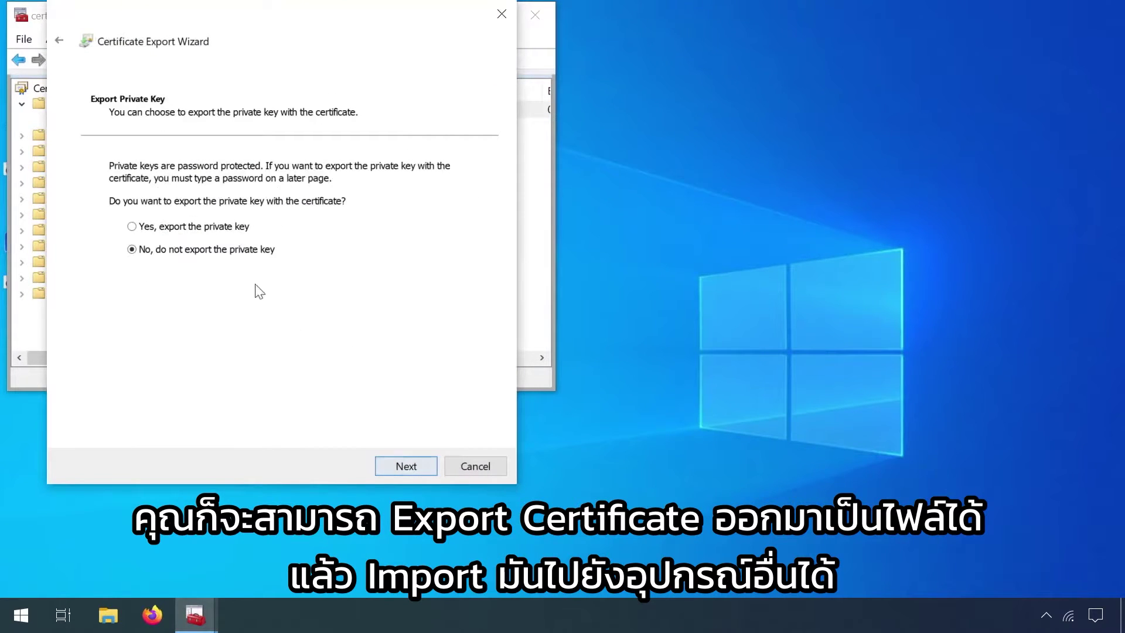
left_click(221, 231)
left_click(394, 460)
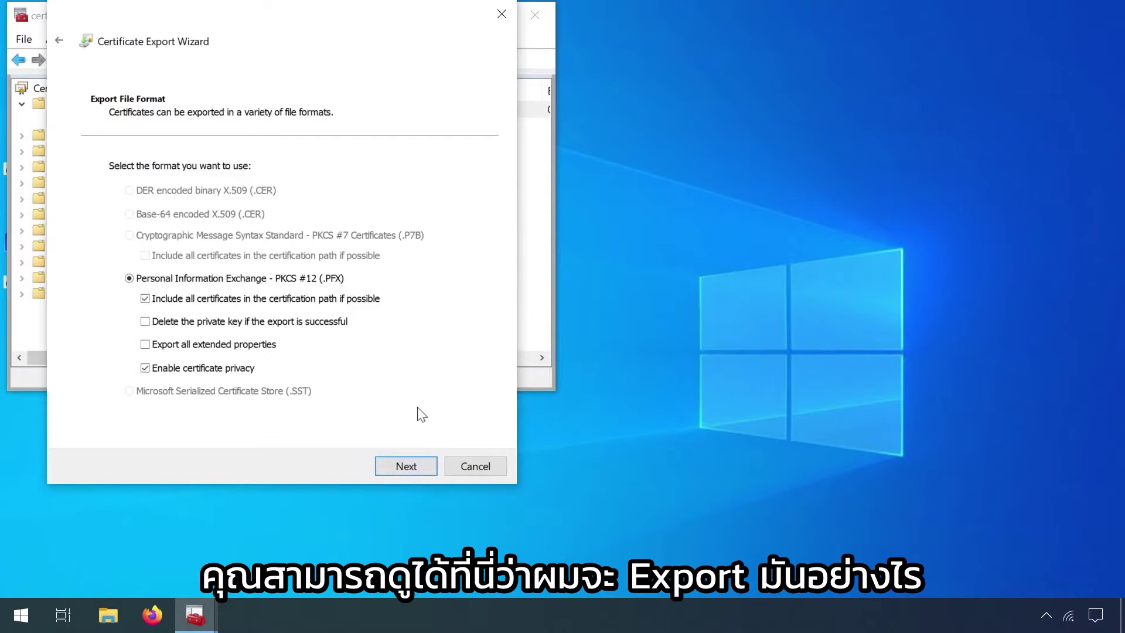
left_click(479, 465)
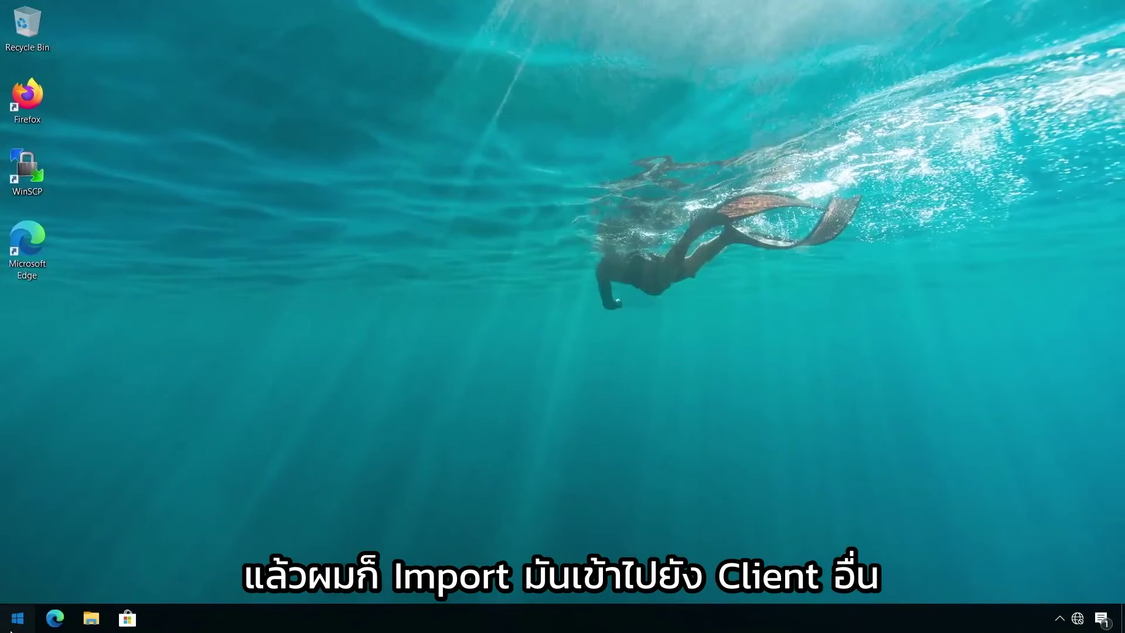
- Check the Personal certificate store in Manage user certificates for the installed user certificate
left_click(17, 618)
type("user ce")
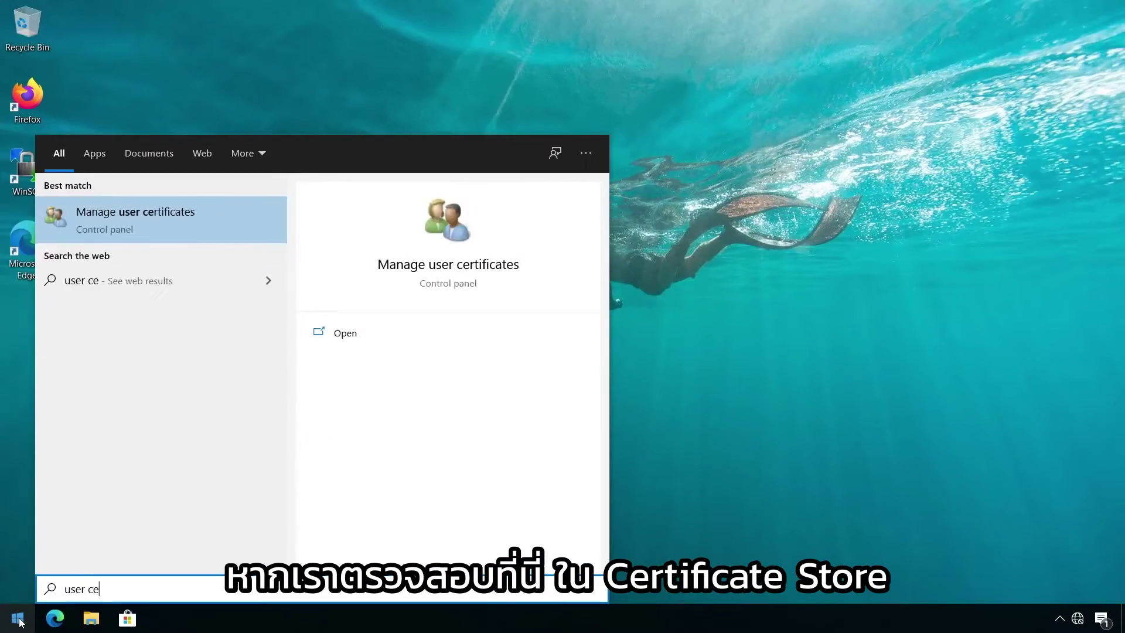
key("Return")
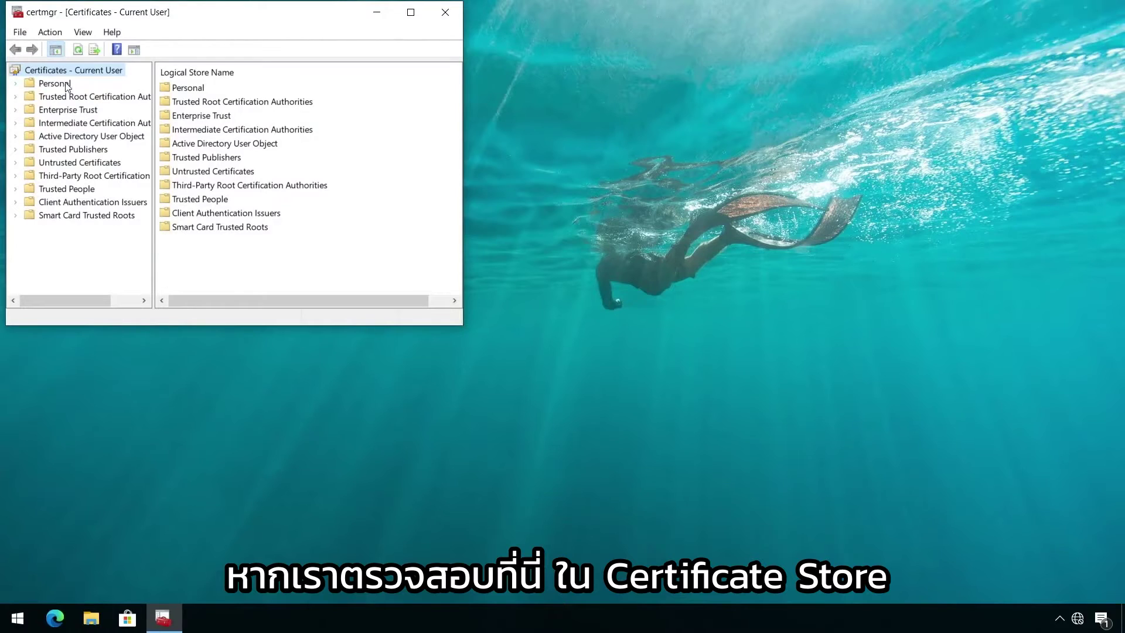
left_click(66, 85)
double_click(191, 88)
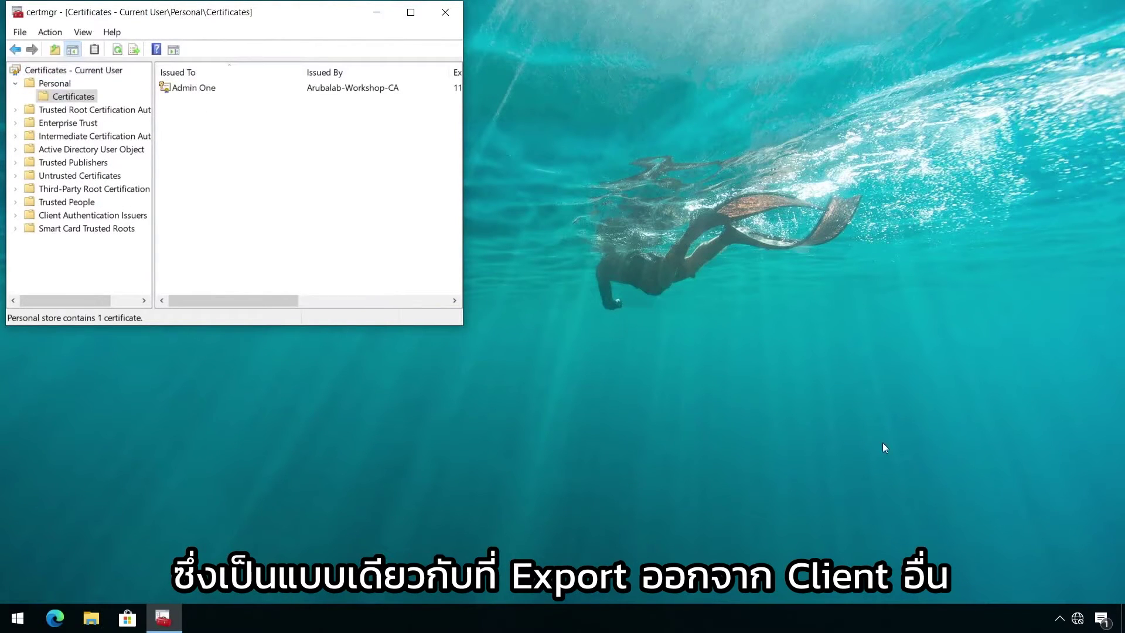
- Connect to the Airheads-Corp Wi-Fi network with Connect automatically enabled
left_click(1077, 618)
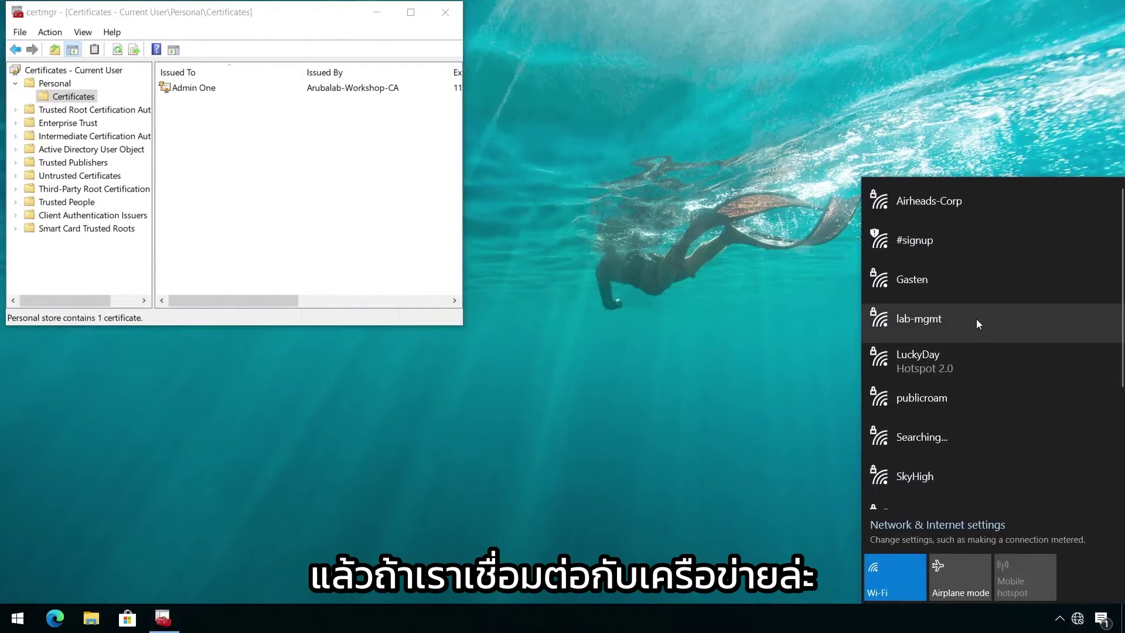
left_click(936, 200)
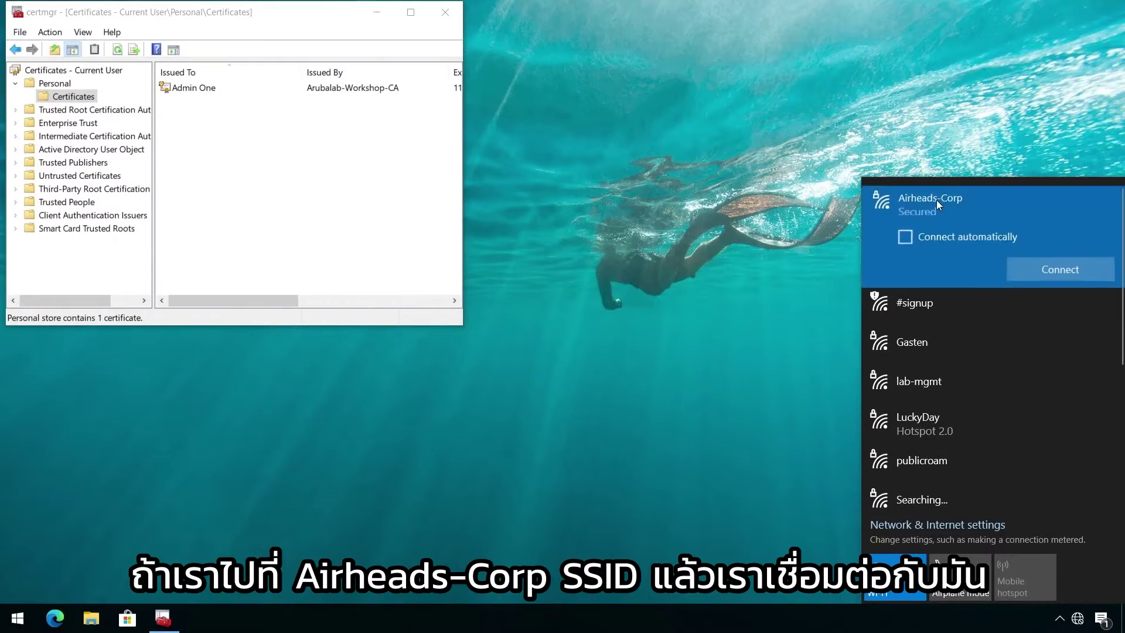
left_click(904, 237)
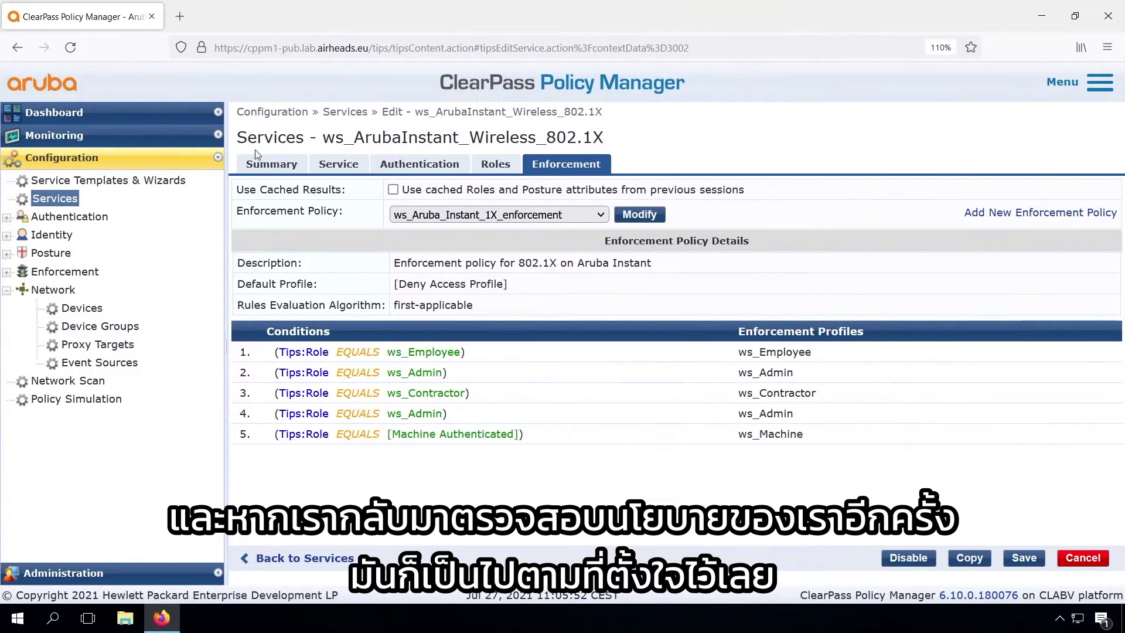
- Open Request Details for the newest ws_ArubaInstant_Wireless_802.1X request in Access Tracker
left_click(61, 142)
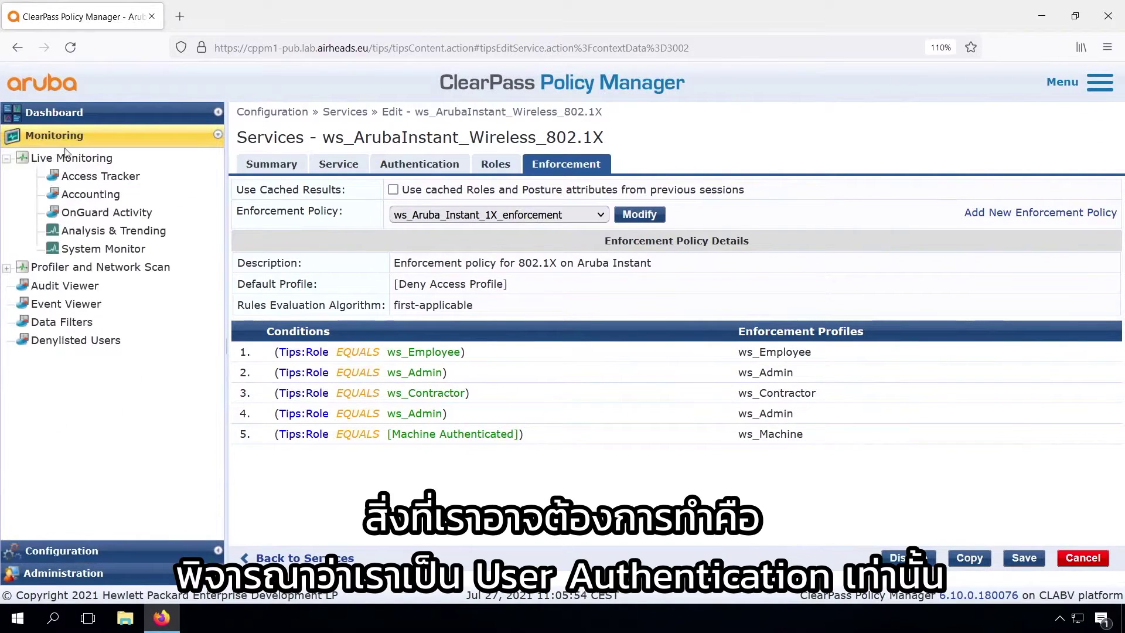
left_click(84, 176)
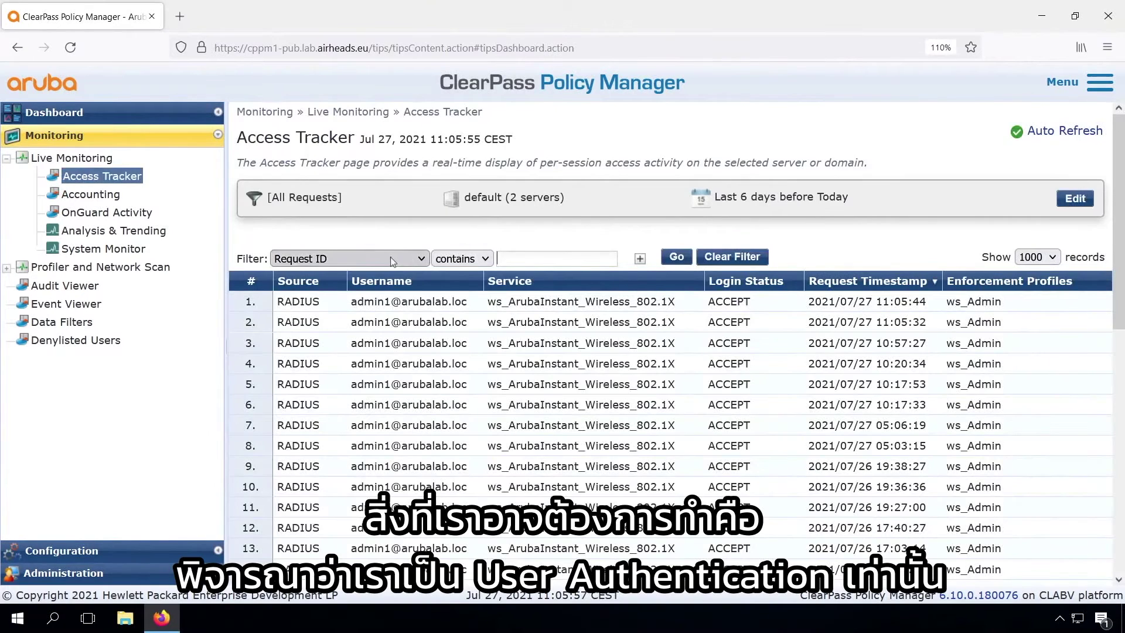
left_click(437, 300)
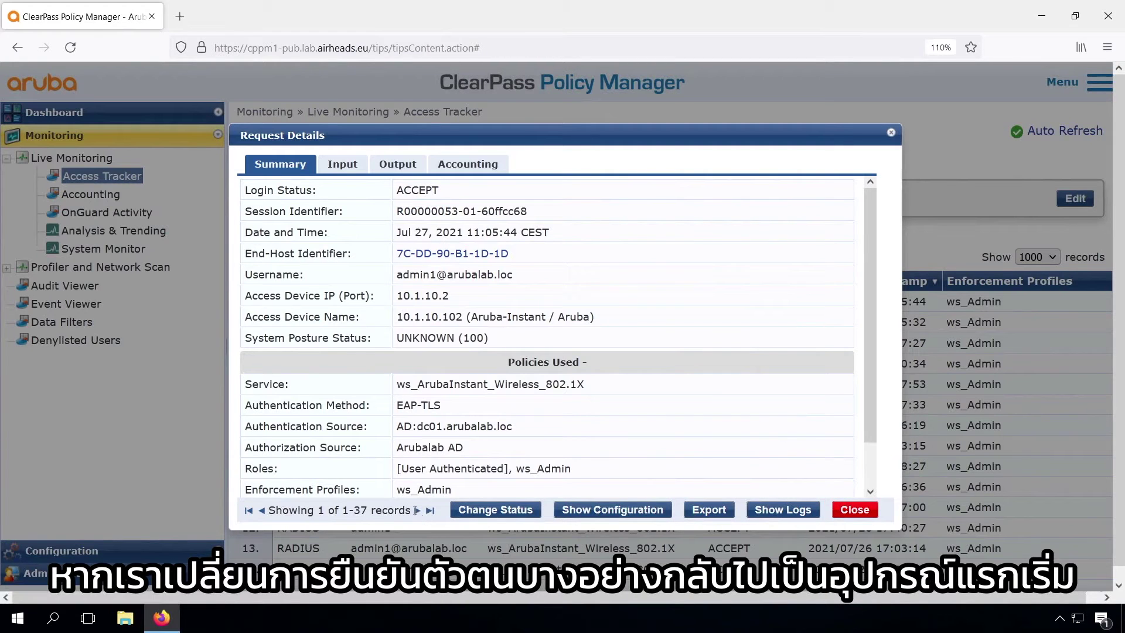
- Advance to request record 3 and highlight its Machine Authenticated role
left_click(417, 510)
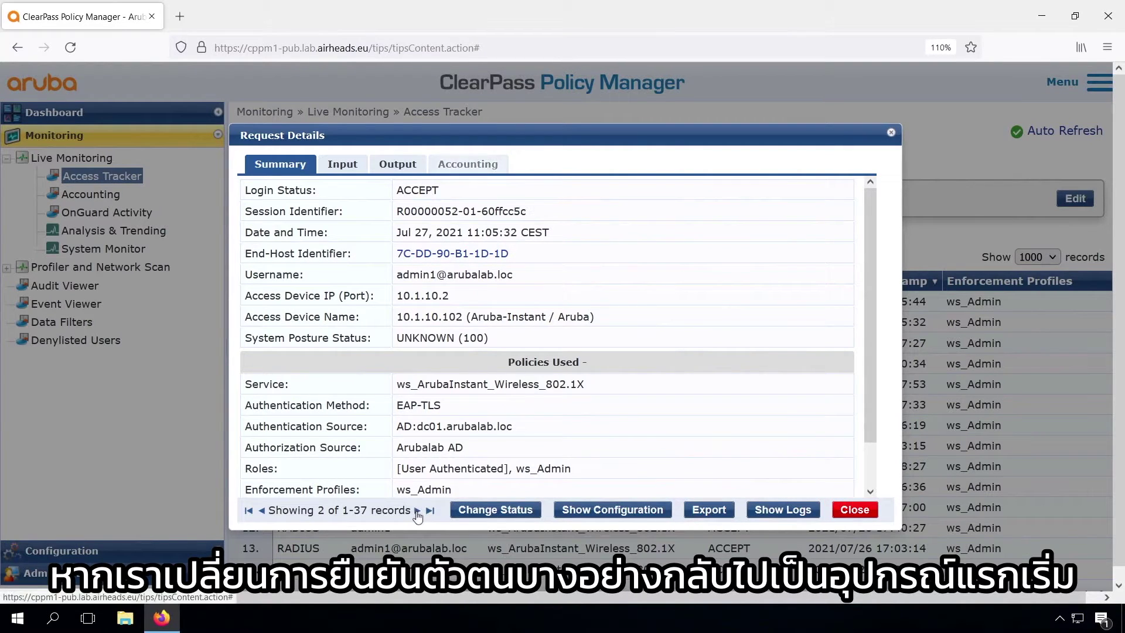
left_click(416, 511)
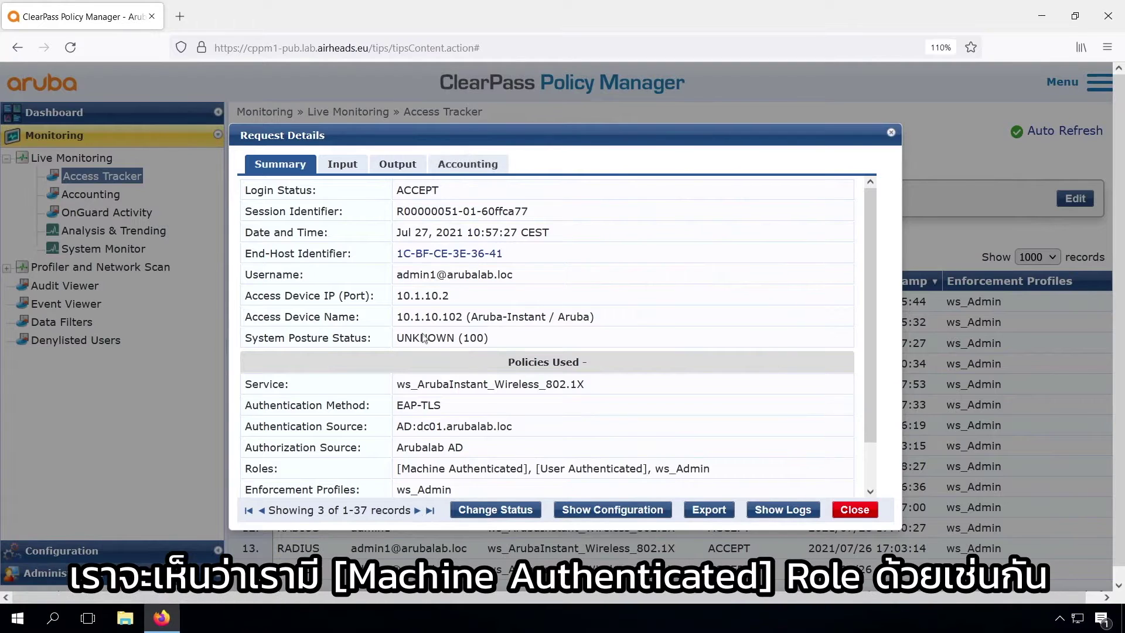
double_click(412, 470)
left_click_drag(411, 470, 488, 469)
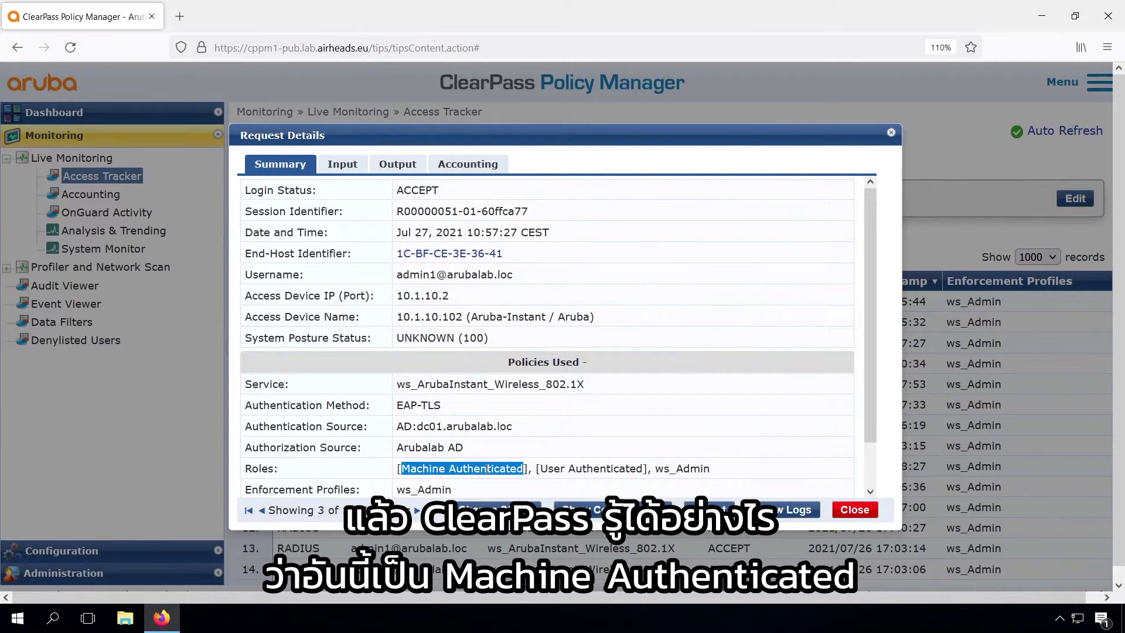
- Close the request details and inspect the host machine request in row 27
left_click(855, 509)
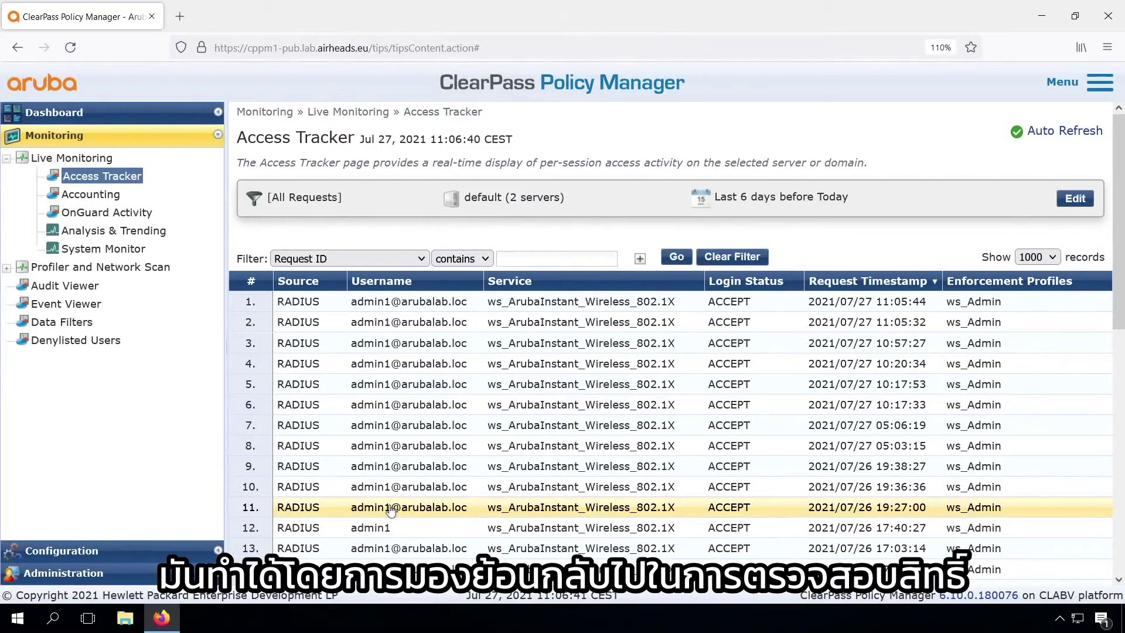
scroll(459, 523, "down", 2)
scroll(459, 504, "down", 5)
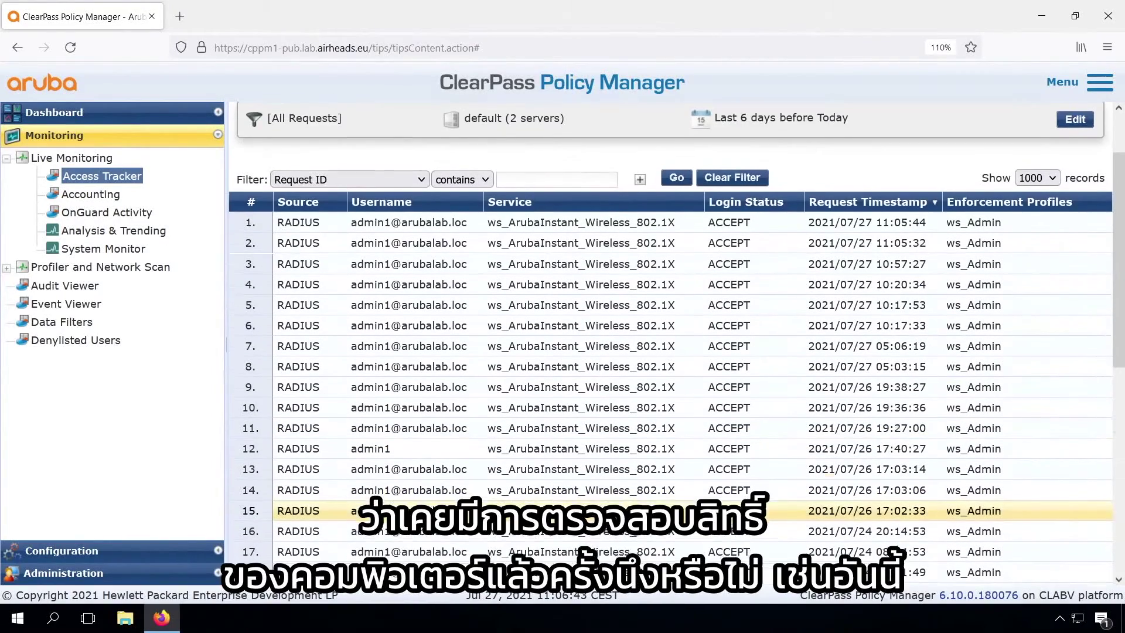
scroll(459, 504, "down", 3)
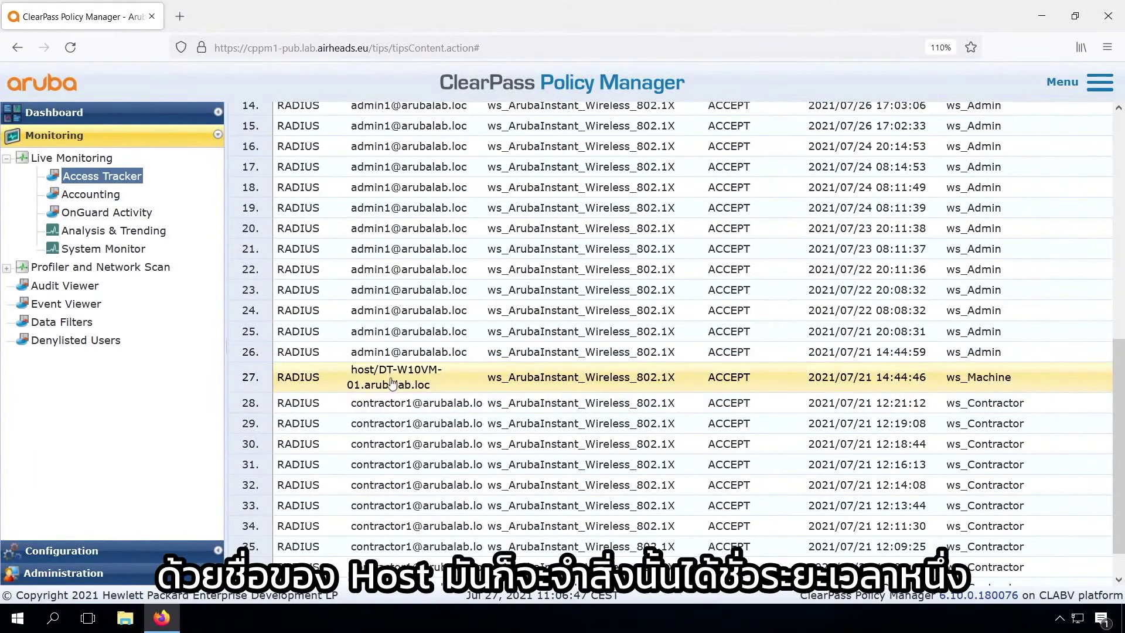
left_click(392, 383)
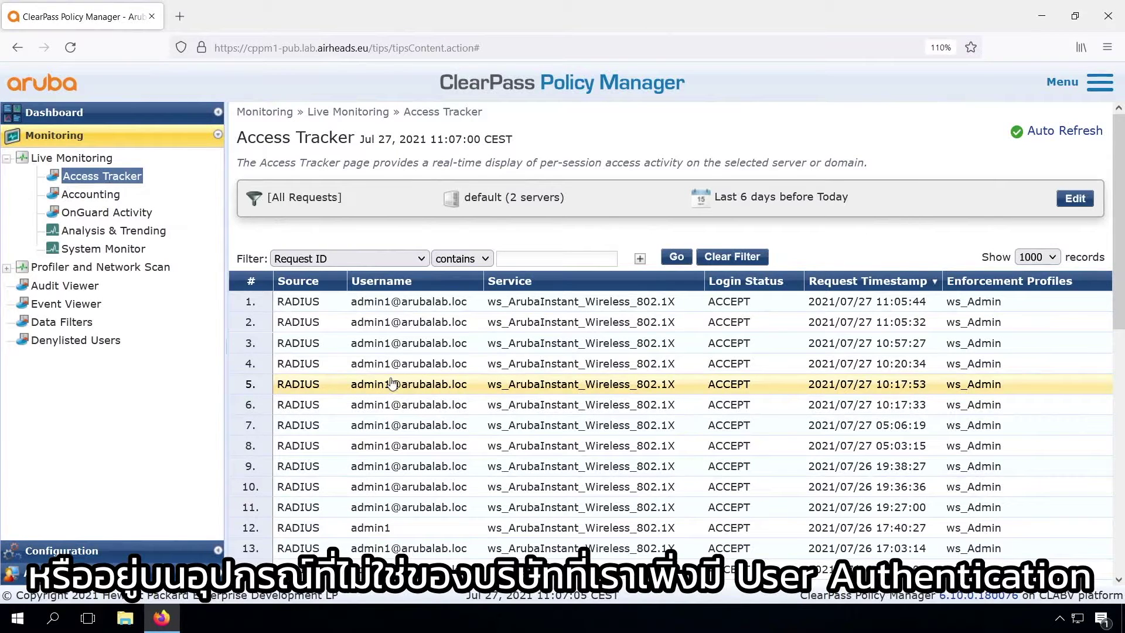
- Open rule 1 (Role ws_Employee → ws_Employee profile) of the 802.1X service's ws_Aruba_Instant_1X_enforcement policy in the Rules Editor
left_click(64, 553)
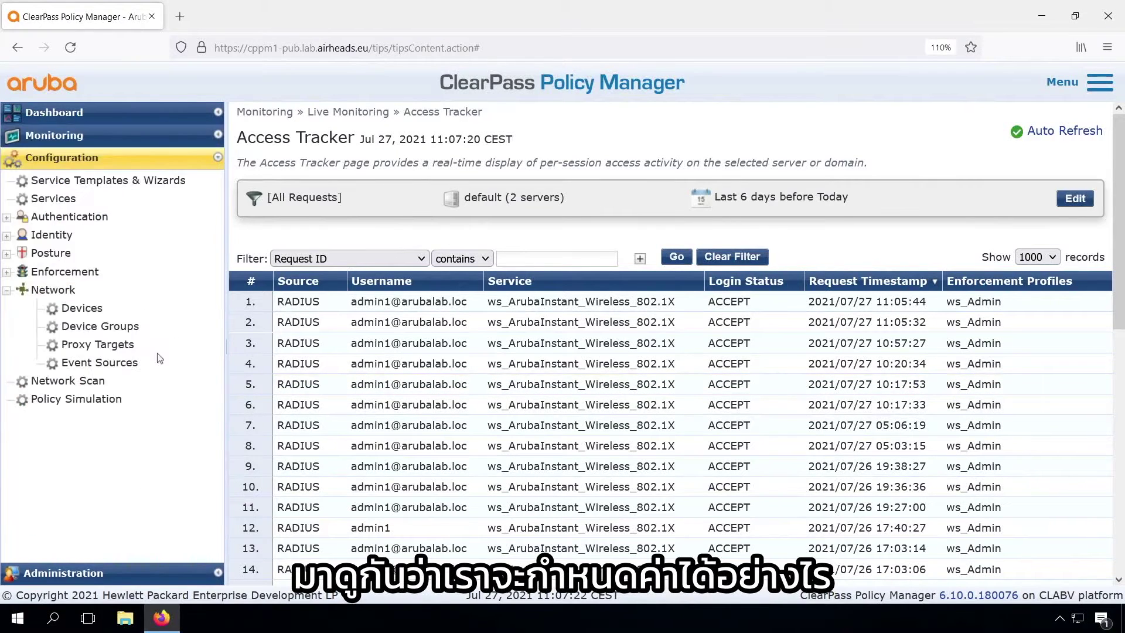
left_click(65, 204)
left_click(447, 393)
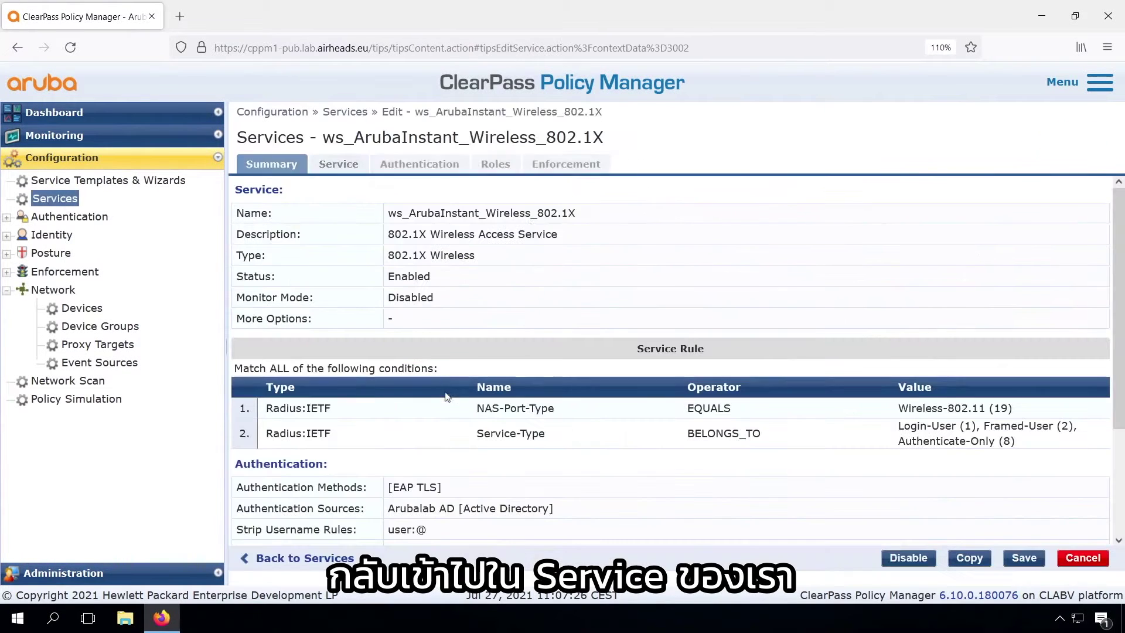
left_click(495, 163)
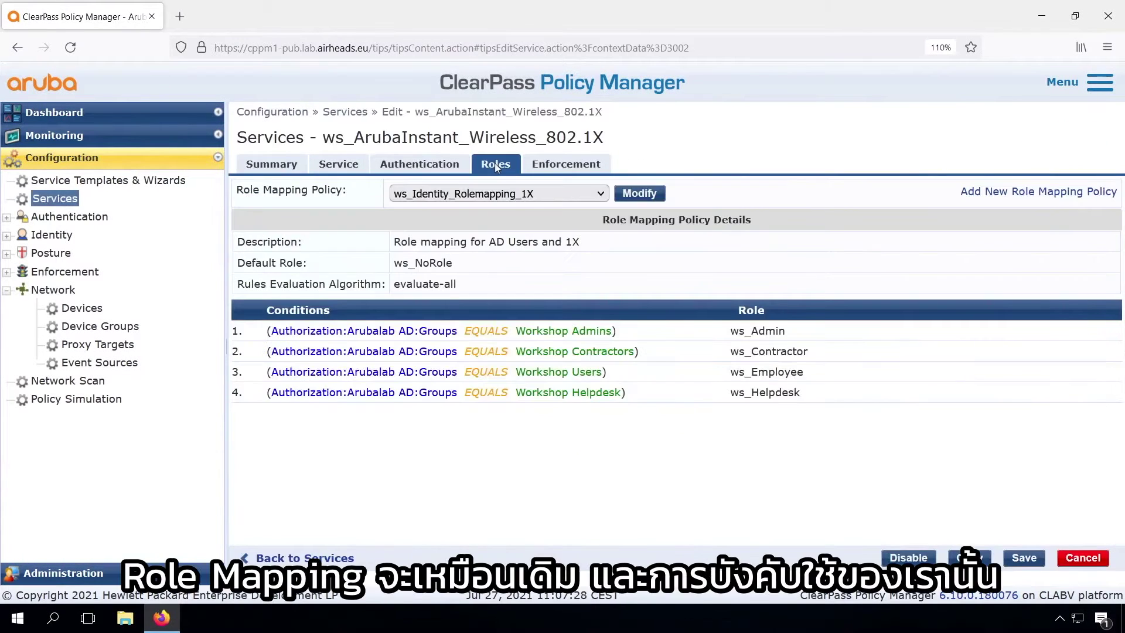
left_click(568, 164)
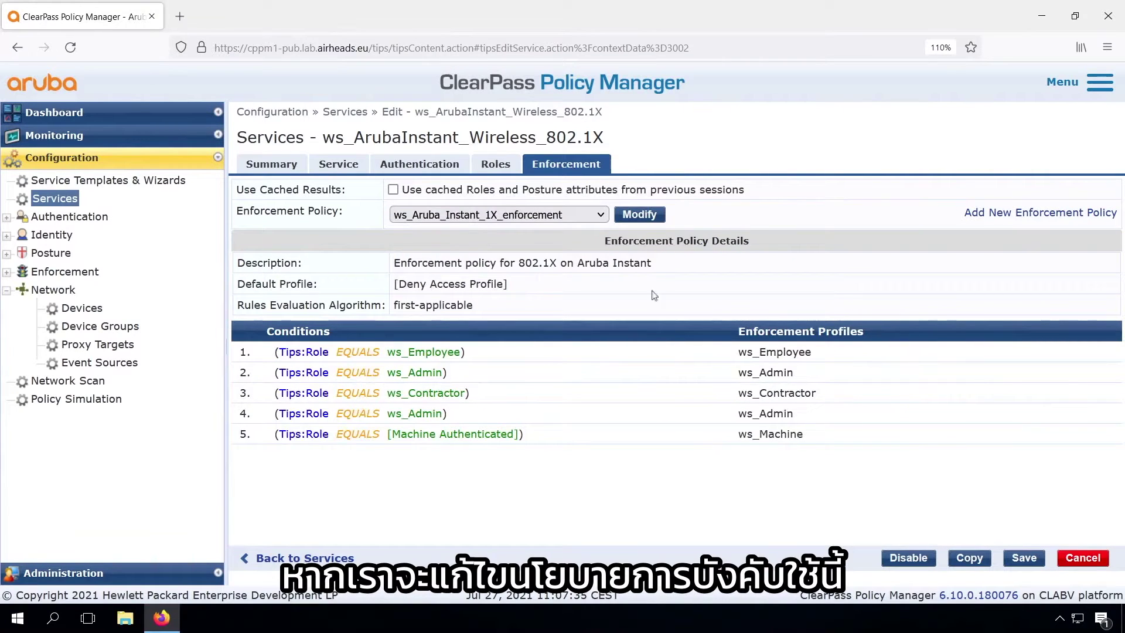
left_click(644, 219)
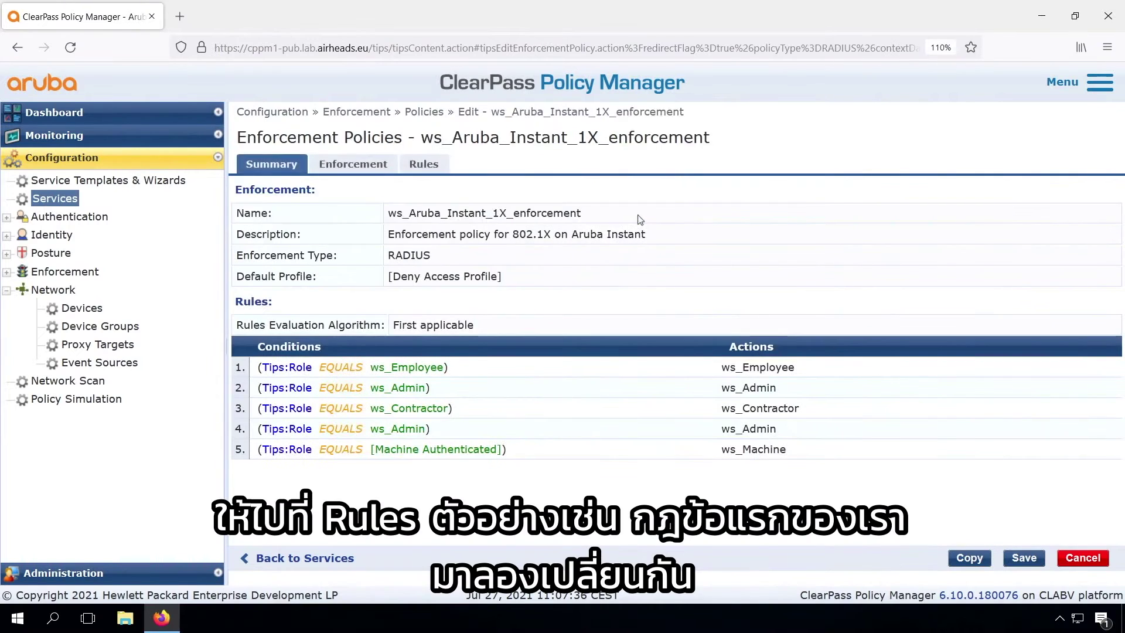
left_click(424, 164)
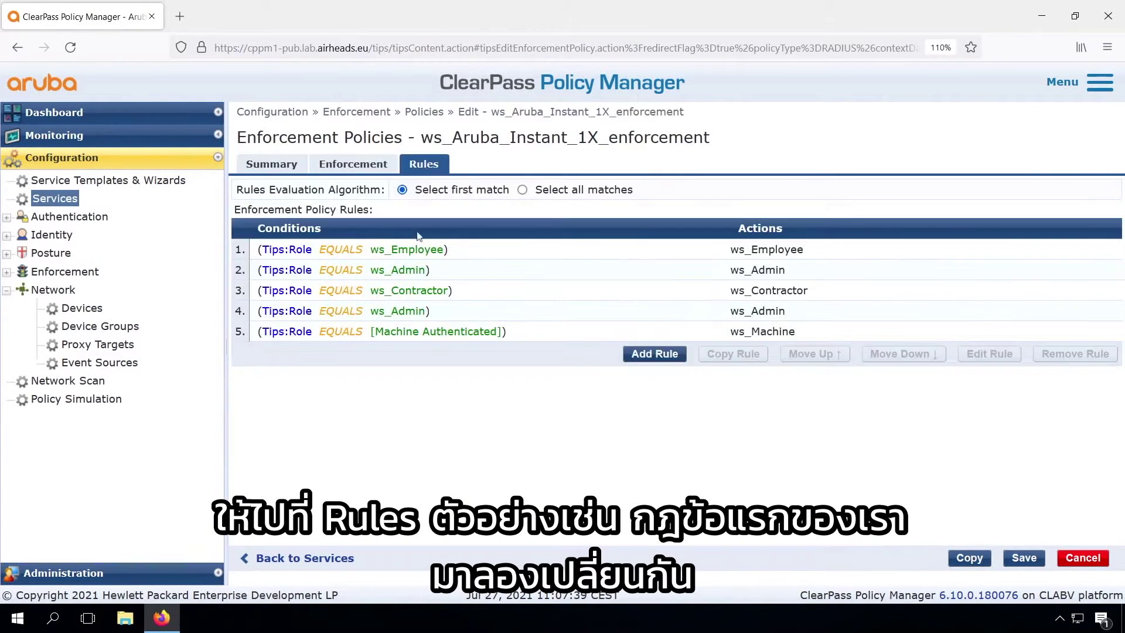
left_click(482, 255)
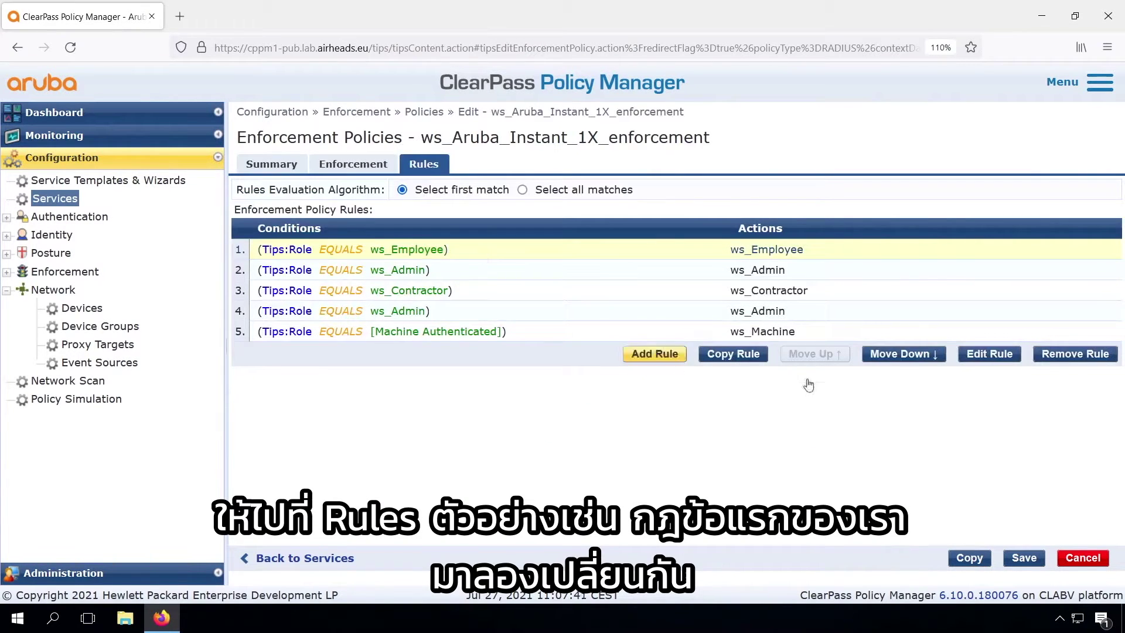
left_click(989, 353)
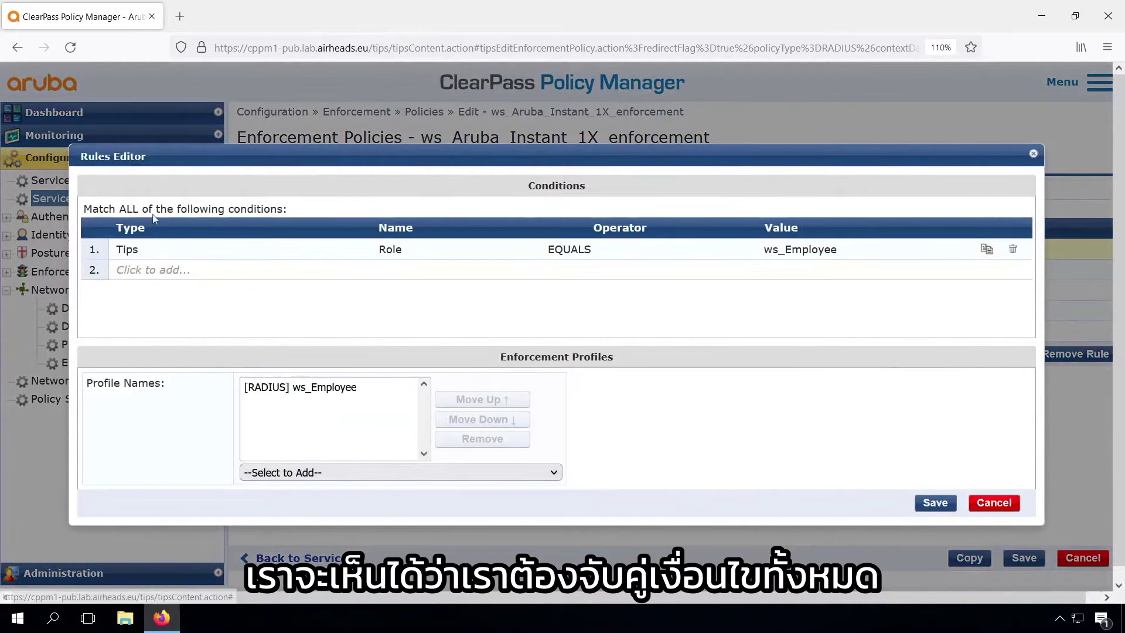
- Add the condition Tips Role EQUALS [Machine Authenticated] to rule 1 and save it
left_click(139, 269)
left_click(139, 269)
left_click(139, 289)
left_click(585, 274)
left_click(578, 285)
type("mac")
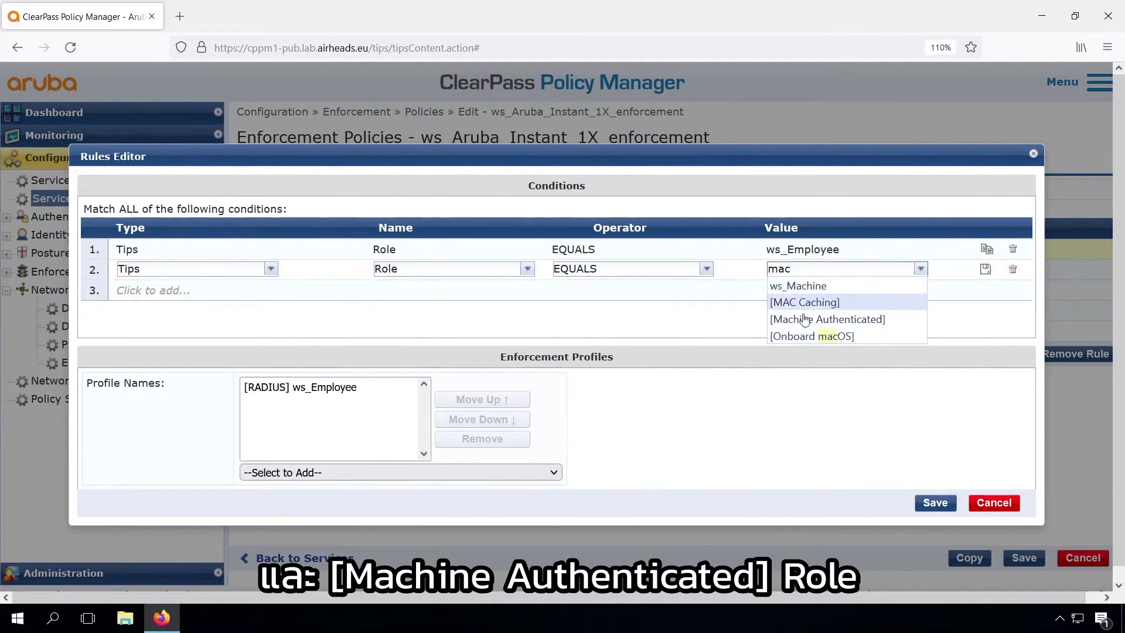
left_click(804, 319)
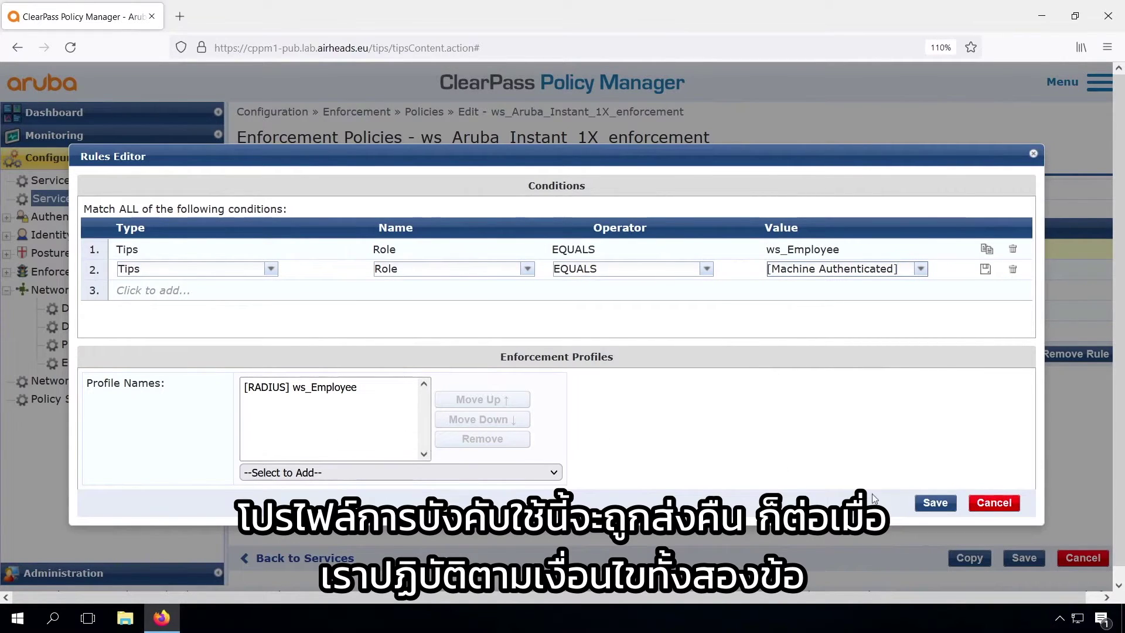
left_click(919, 505)
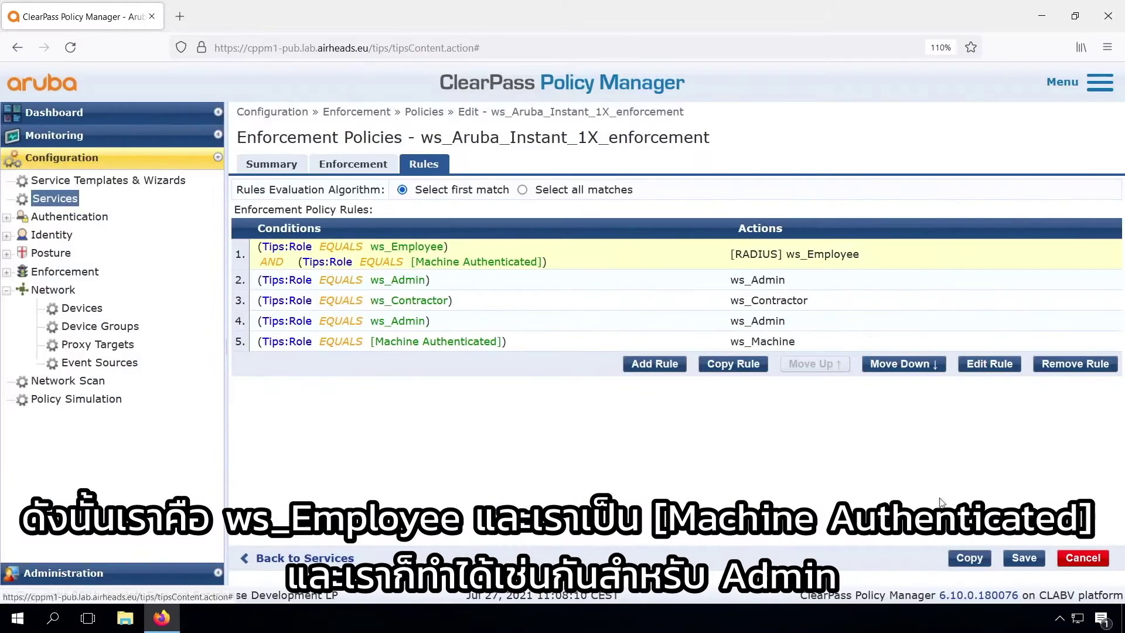
- Add Tips Role EQUALS [Machine Authenticated] to rule 2 and save it
left_click(507, 282)
left_click(990, 364)
left_click(156, 275)
type("Tips")
key("Tab")
type("Rol")
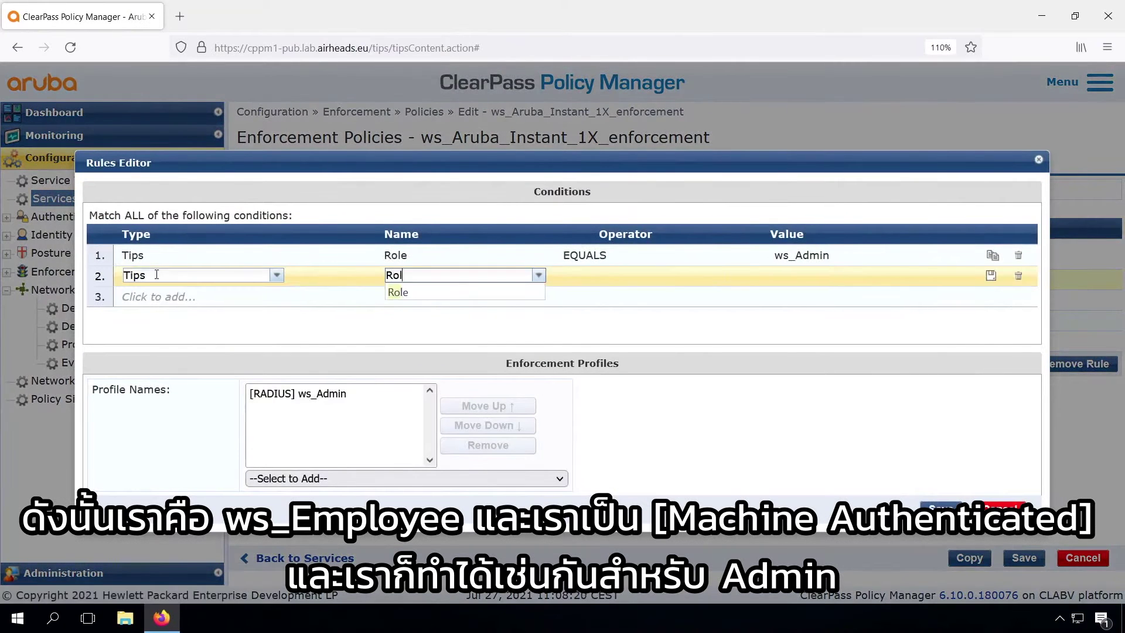
left_click(397, 292)
left_click(592, 278)
left_click(610, 294)
left_click(820, 277)
type("ma")
left_click(849, 322)
left_click(940, 508)
- Add Tips Role EQUALS [Machine Authenticated] to rule 3 and save it
left_click(507, 310)
left_click(990, 373)
left_click(157, 275)
type("Tips")
key("Tab")
type("Rol")
left_click(398, 292)
left_click(593, 279)
left_click(610, 294)
left_click(820, 276)
type("ma")
left_click(849, 326)
left_click(940, 507)
- Add Tips Role EQUALS [Machine Authenticated] to rule 4 and save it
double_click(769, 342)
left_click(157, 275)
type("Tips")
key("Tab")
type("Rol")
left_click(404, 292)
left_click(643, 275)
left_click(610, 293)
left_click(821, 277)
type("ma")
left_click(852, 322)
left_click(941, 509)
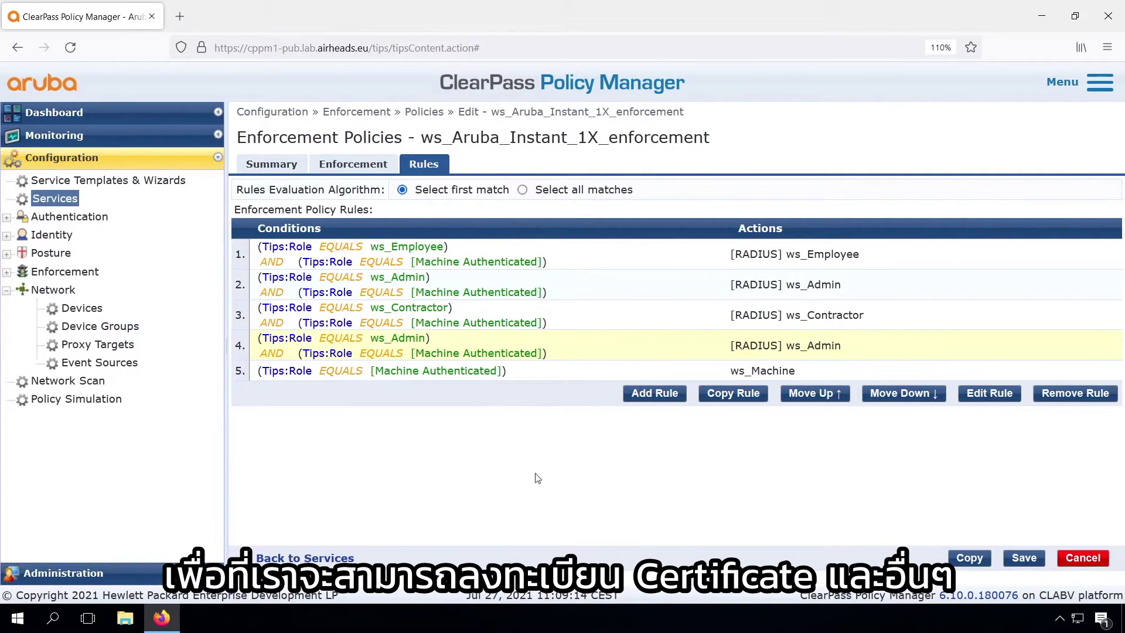
- Review the policy's Enforcement and Rules settings, then save the ws_Aruba_Instant_1X_enforcement policy
left_click(354, 166)
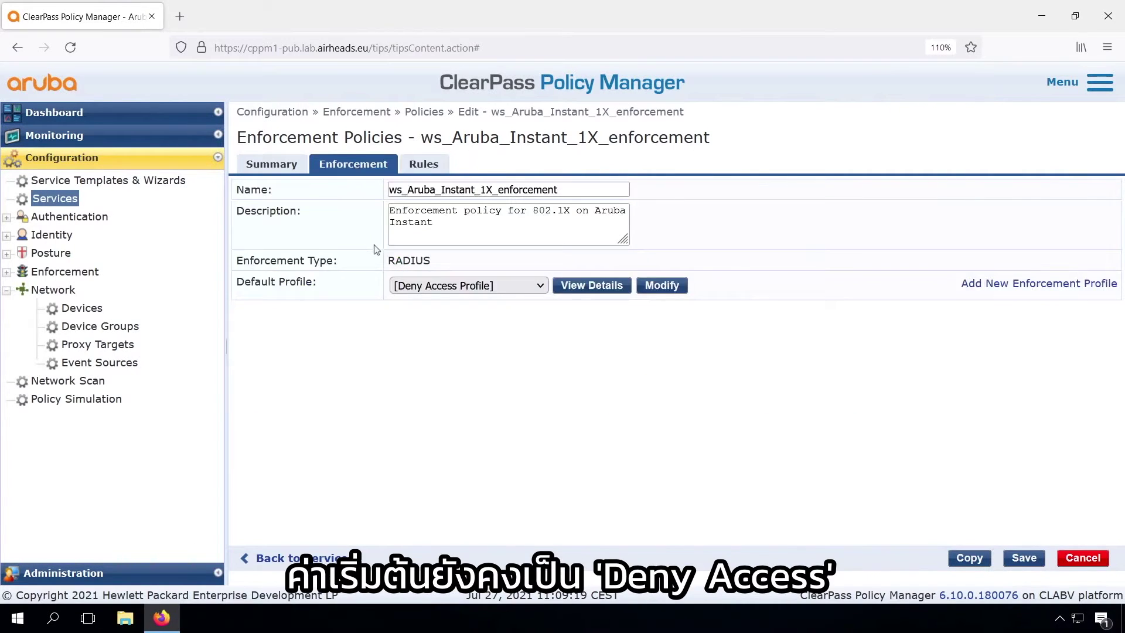
left_click(423, 166)
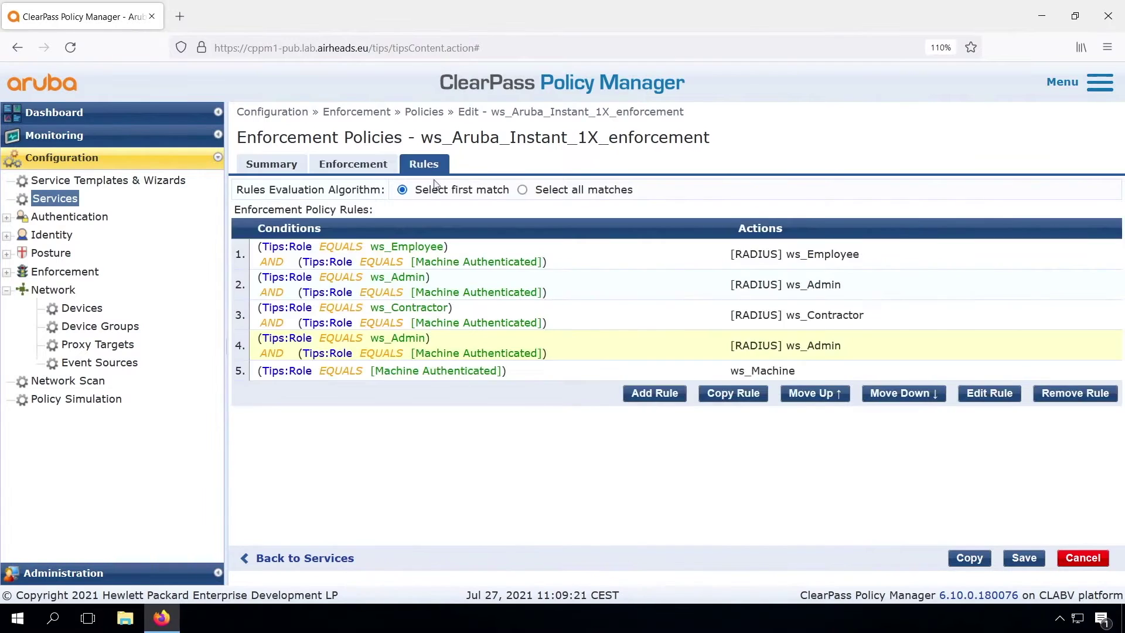
left_click(1022, 558)
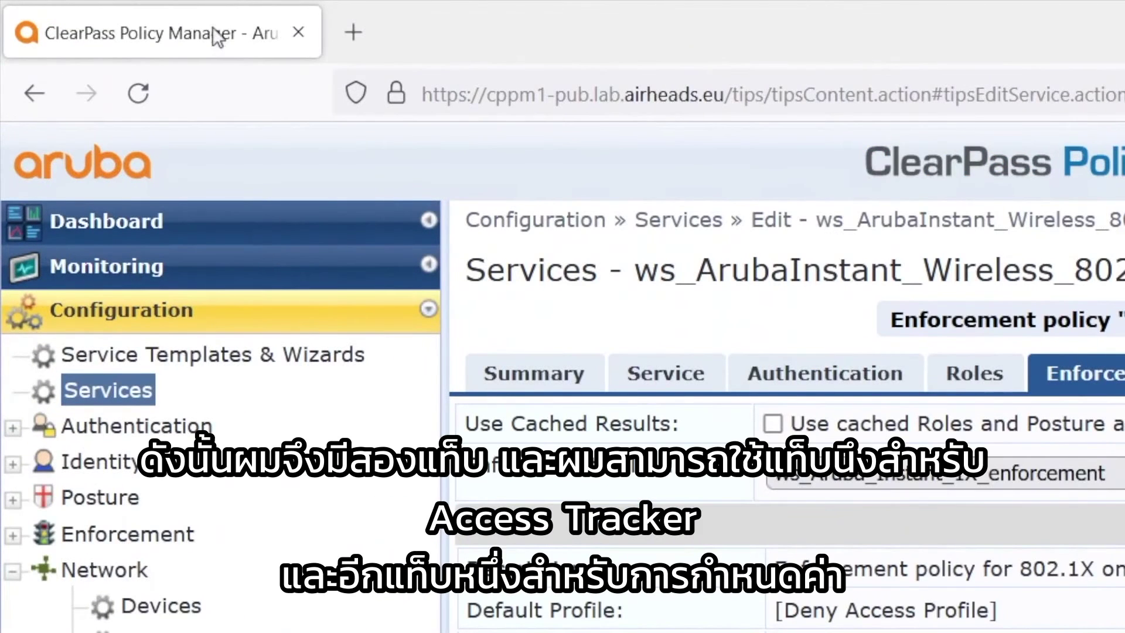
- Duplicate the ClearPass browser tab and show Access Tracker in the new tab
right_click(218, 37)
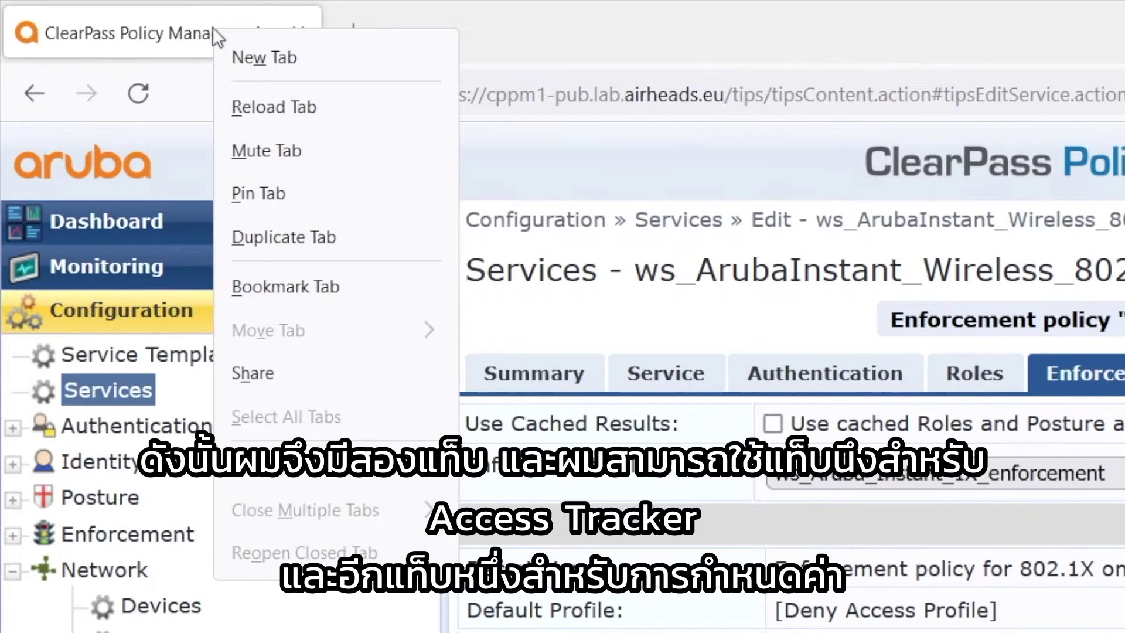
left_click(275, 235)
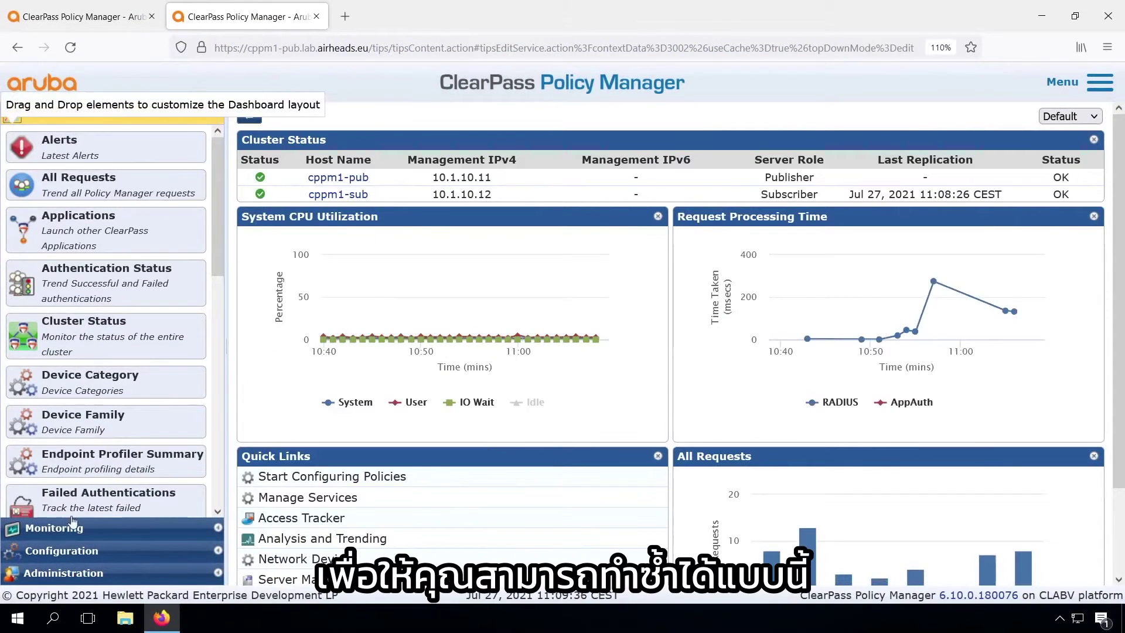
left_click(72, 522)
left_click(85, 177)
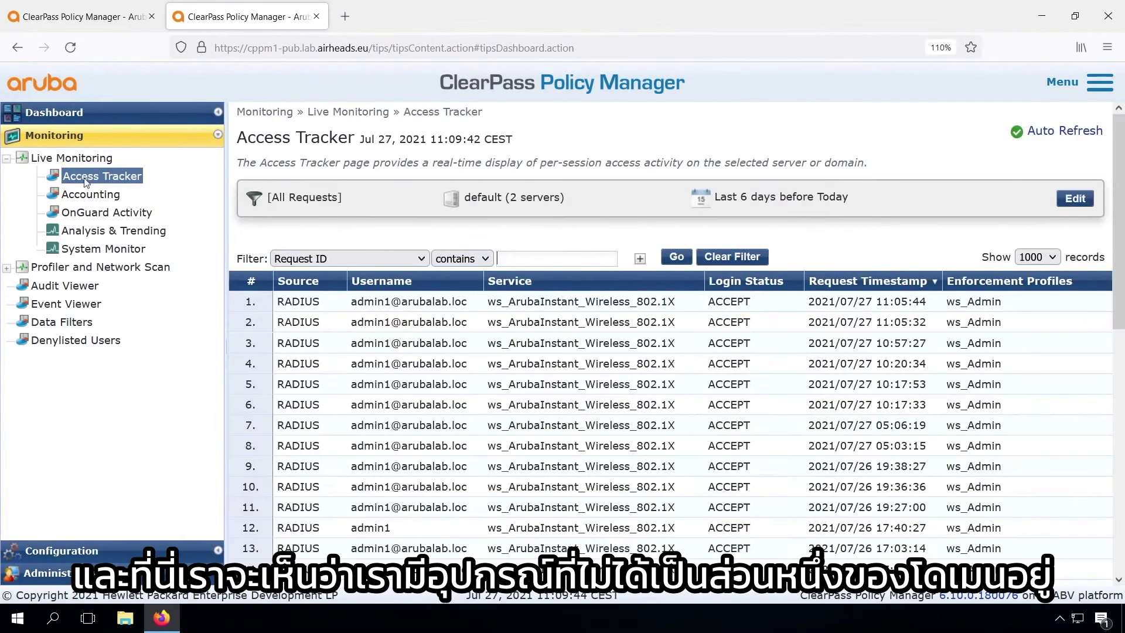
- Terminate the latest client's session via RADIUS Dynamic Authorization and refresh Access Tracker
left_click(581, 302)
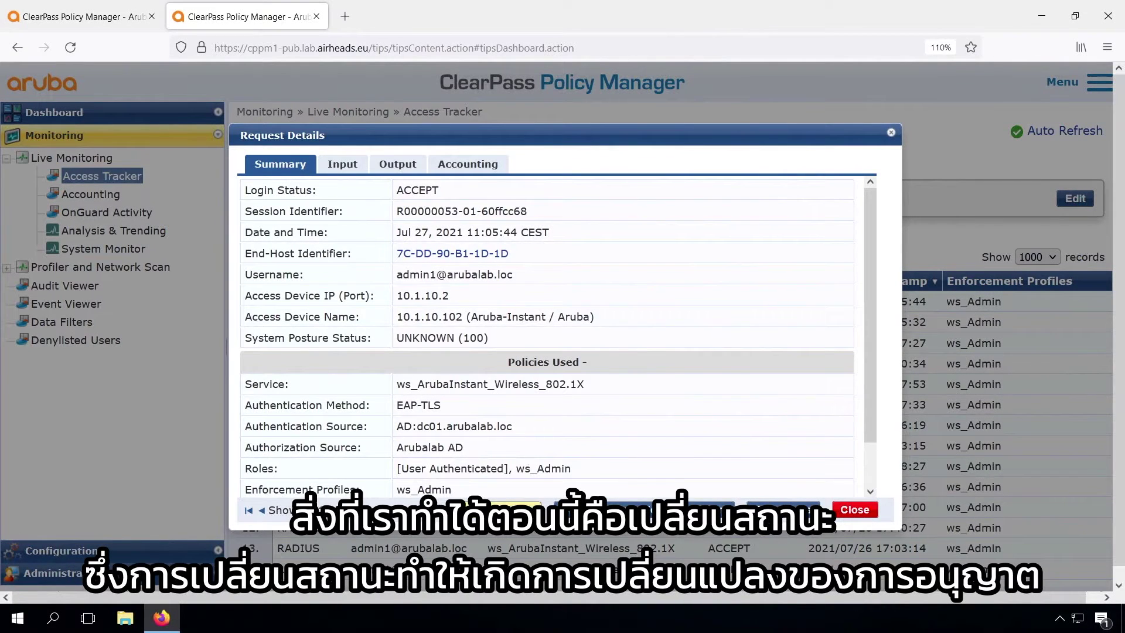
left_click(516, 504)
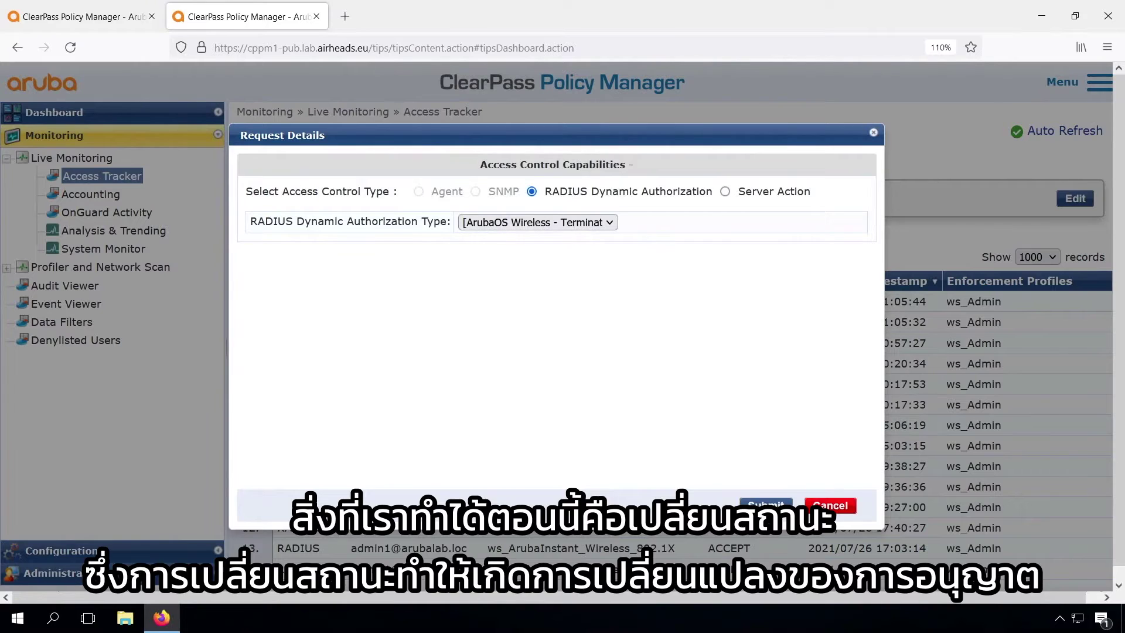
left_click(766, 505)
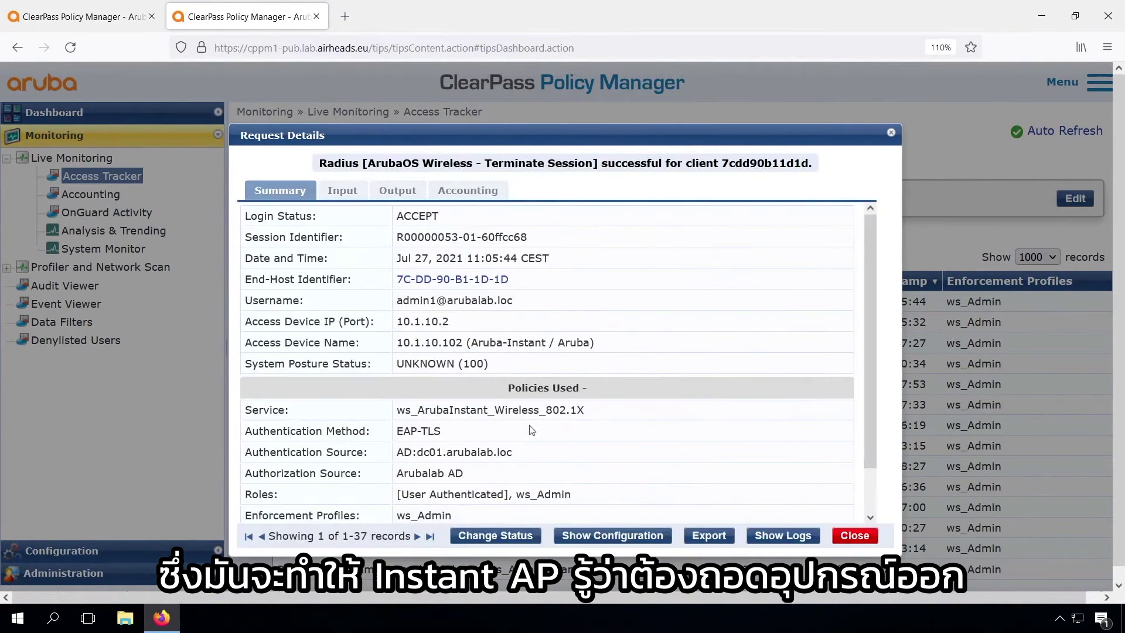
left_click(854, 534)
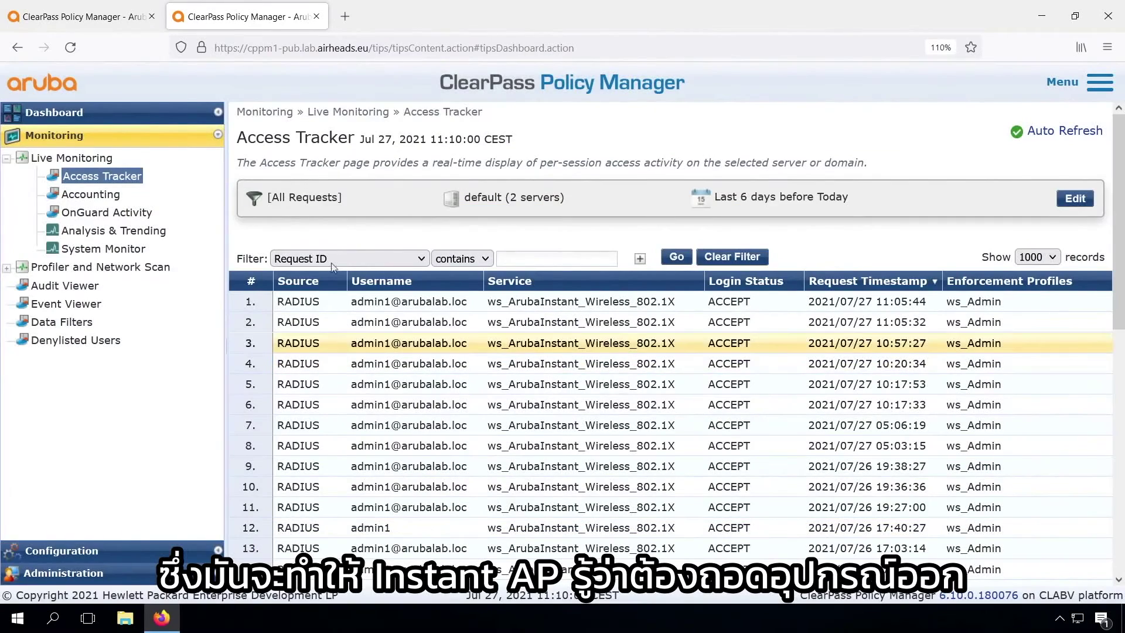
left_click(104, 177)
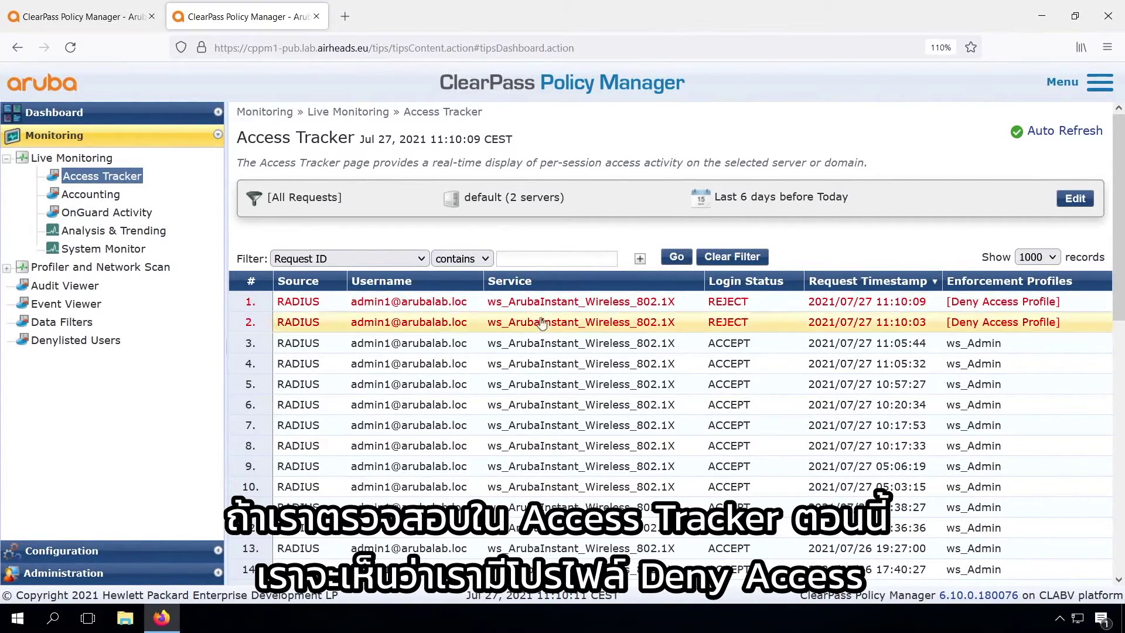
- Review the new rejected request, then terminate the 10:20:34 accepted device's session
left_click(596, 303)
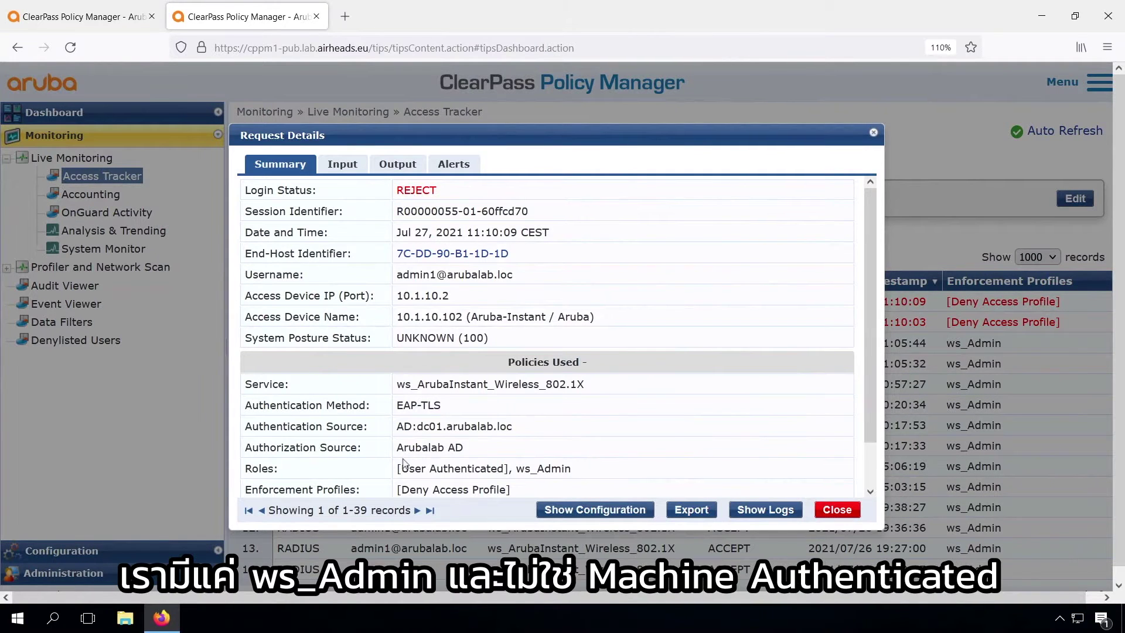
left_click(840, 511)
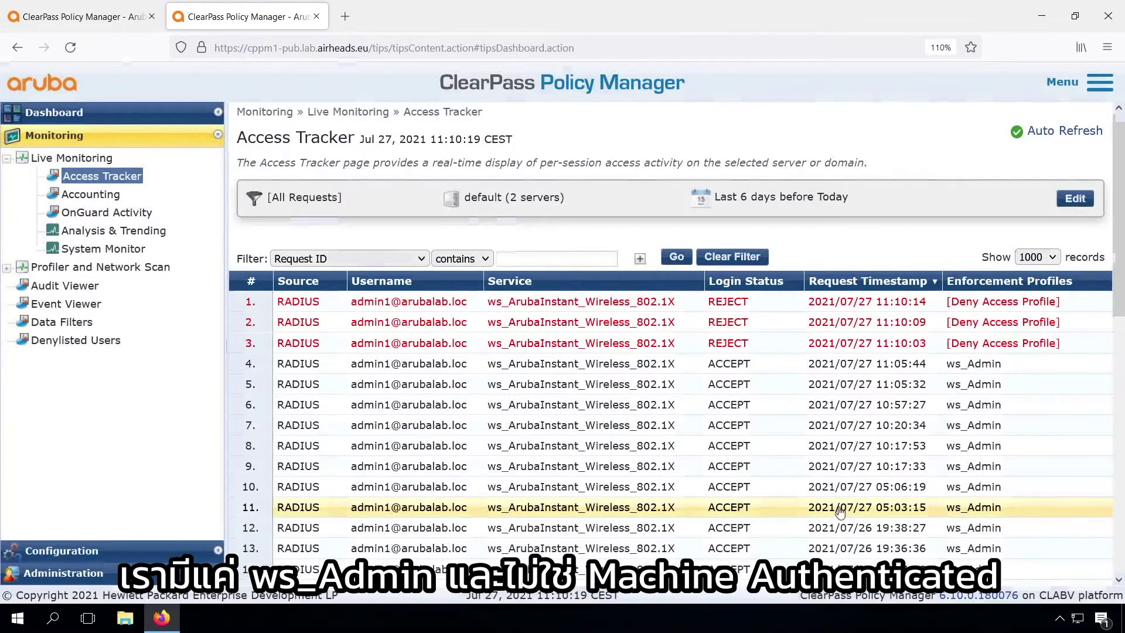
left_click(421, 426)
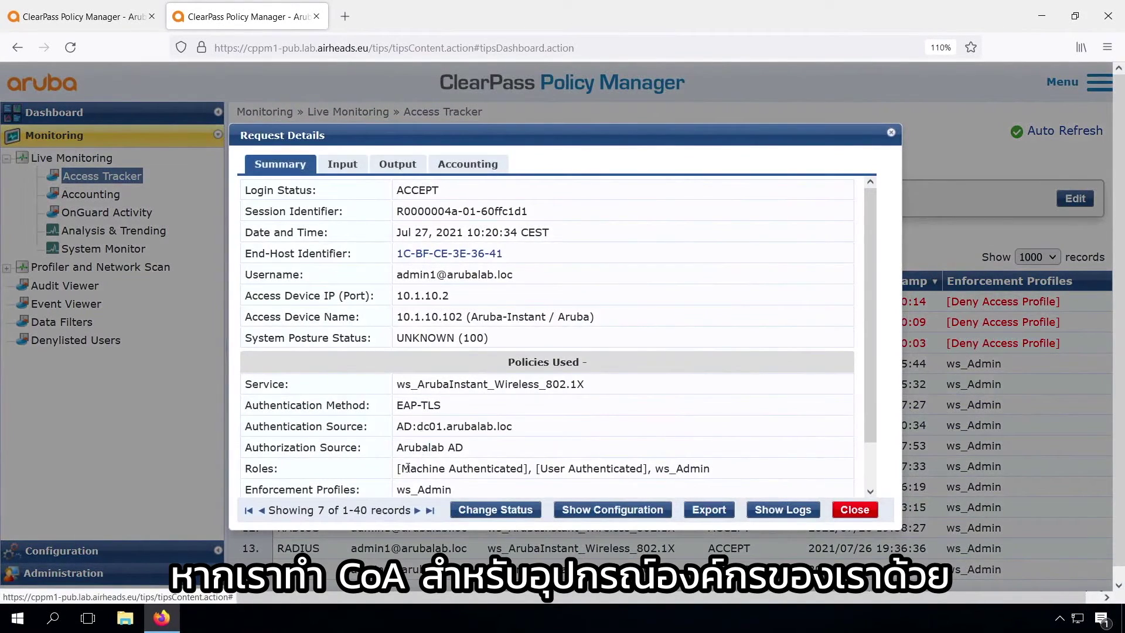
left_click(495, 510)
left_click(765, 505)
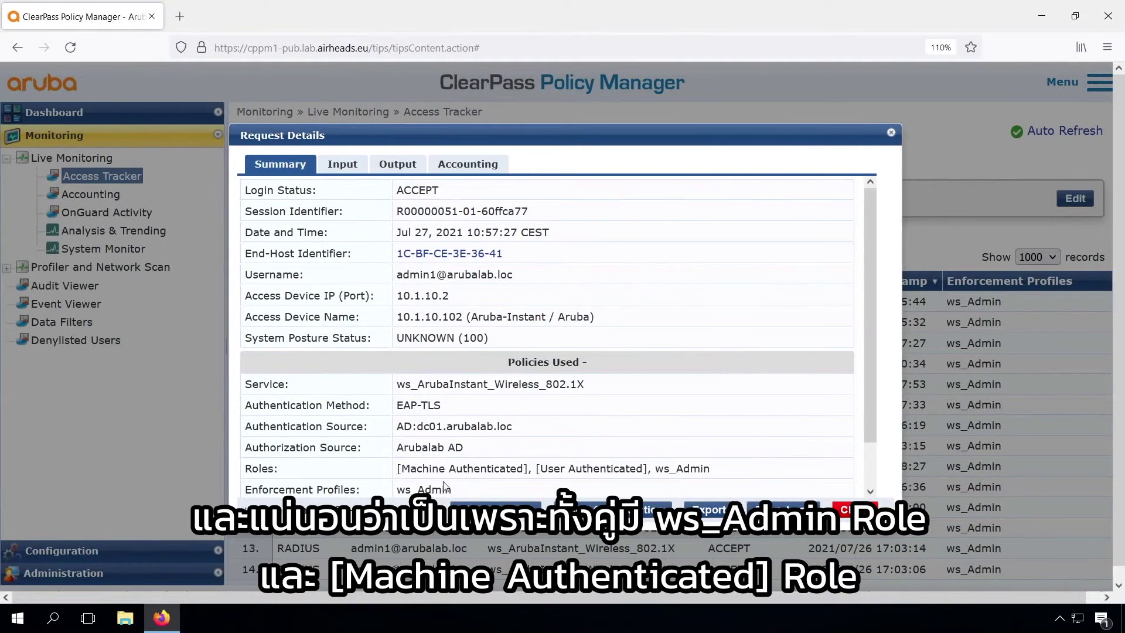
left_click_drag(412, 471, 488, 470)
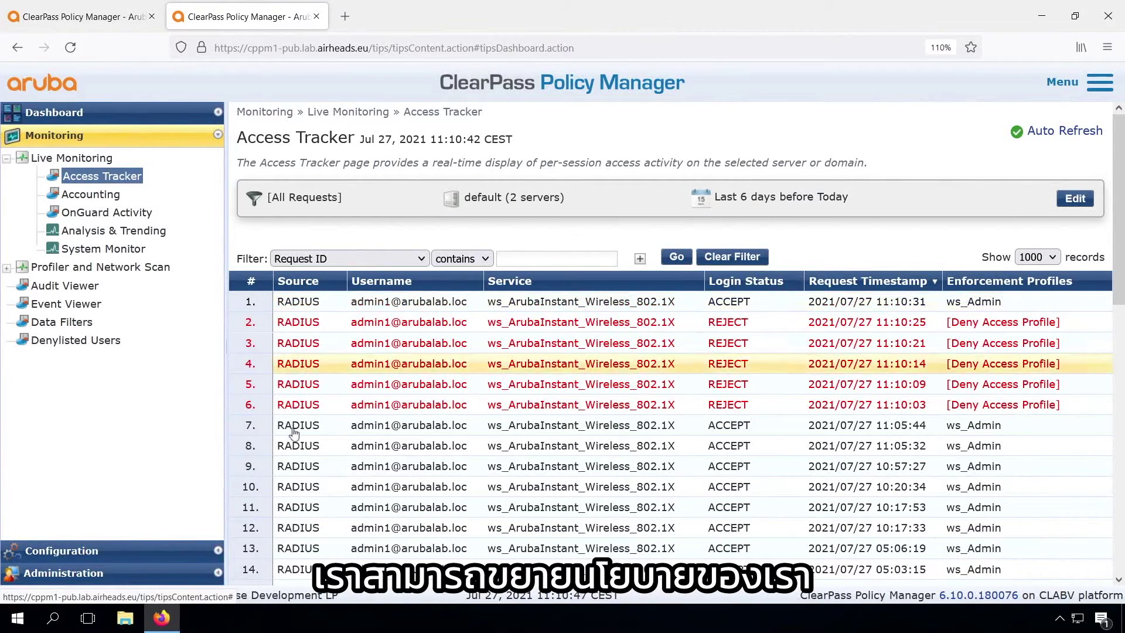
- Start a new enforcement profile named ws_BYOD and enter a description
left_click(62, 551)
left_click(80, 308)
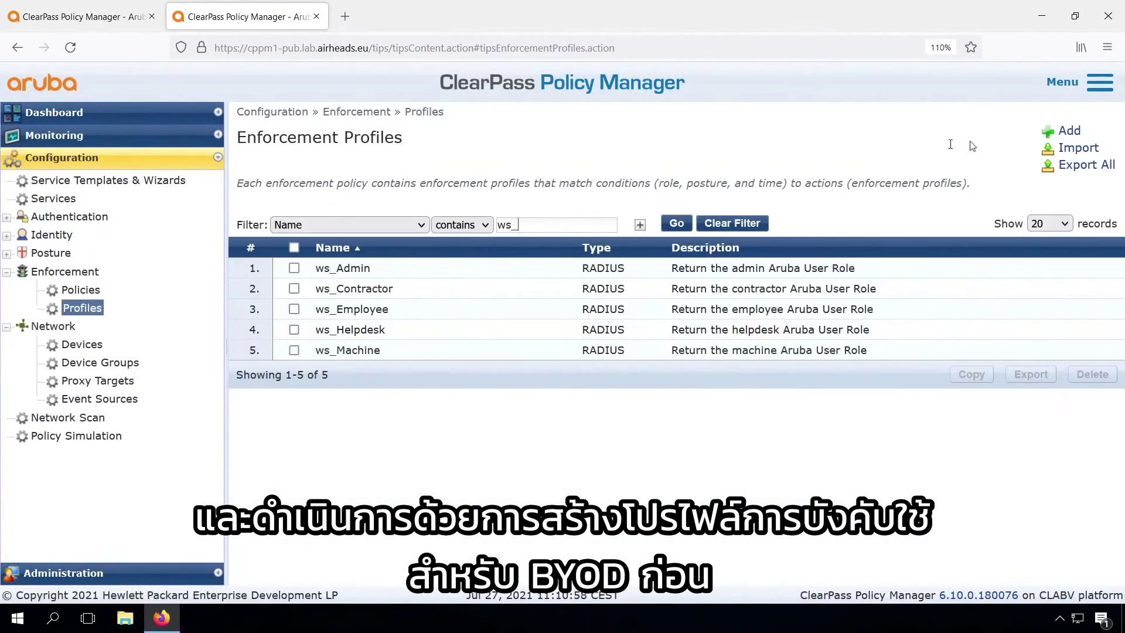
left_click(1070, 129)
left_click(558, 218)
type("ws_BYOD")
left_click(541, 236)
type("Ret")
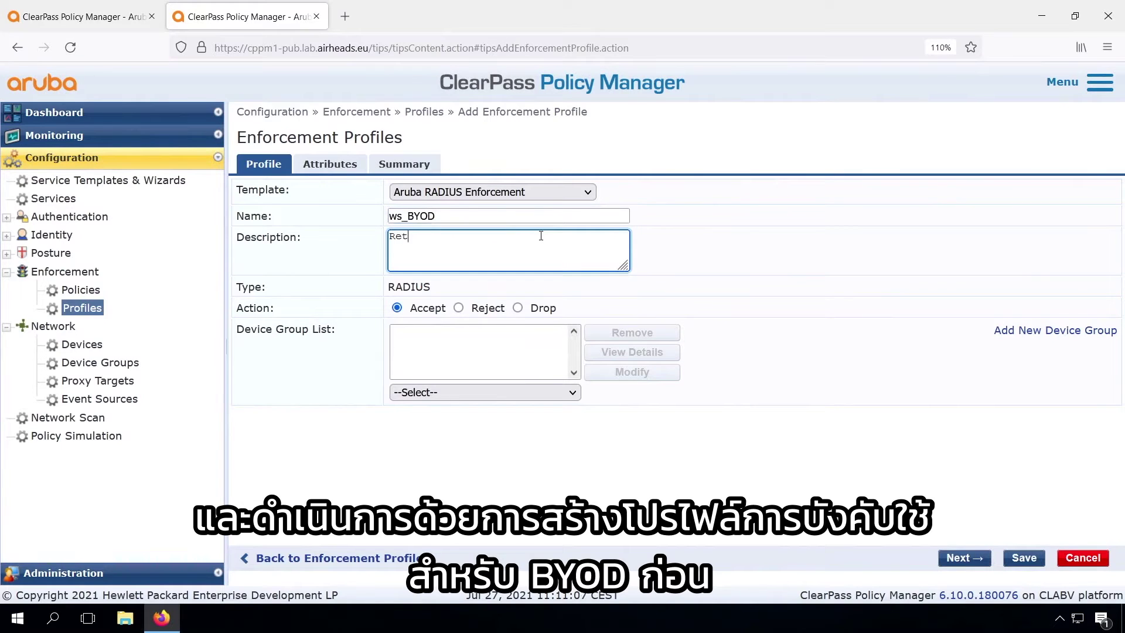
type("ue")
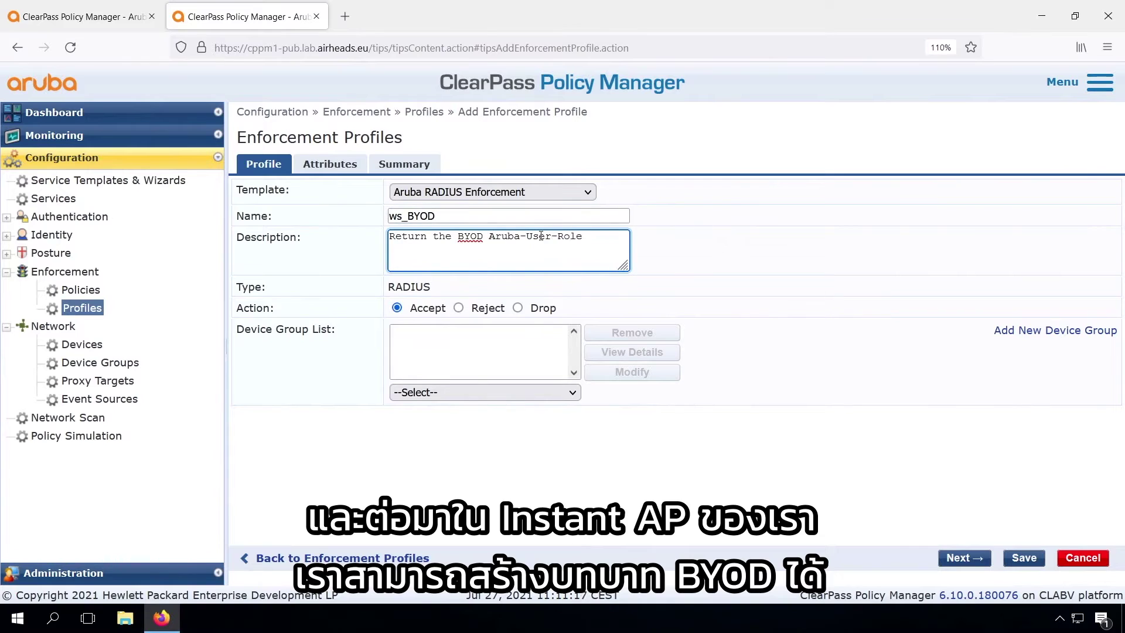
- Set the profile's Aruba-User-Role attribute to BYOD and save it
left_click(330, 164)
left_click(778, 209)
type("BYOD")
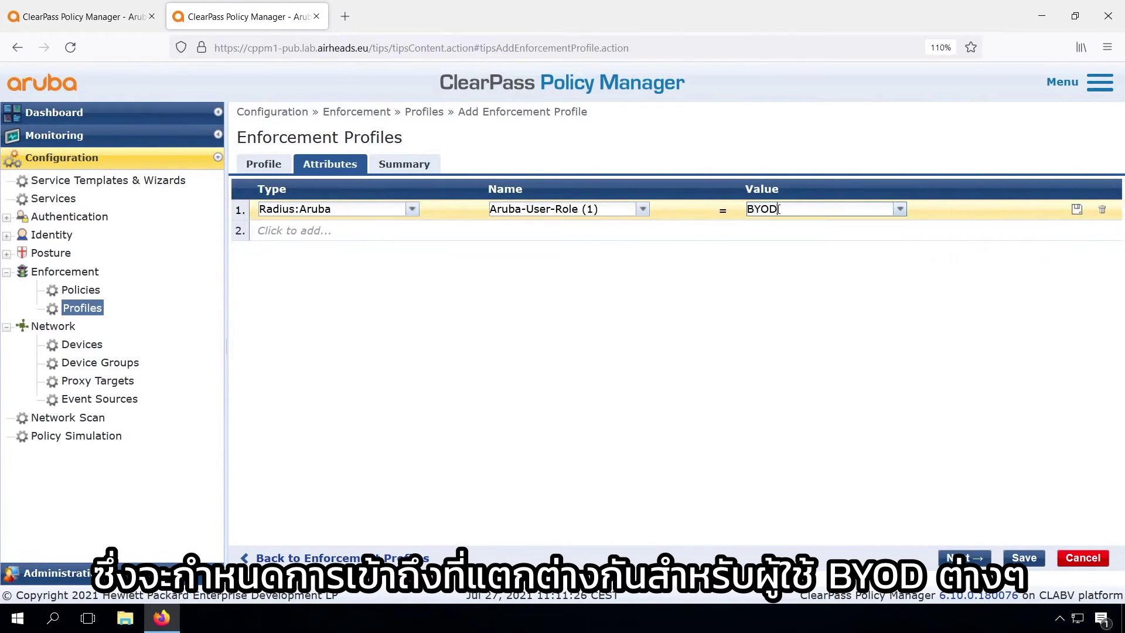
left_click(1024, 557)
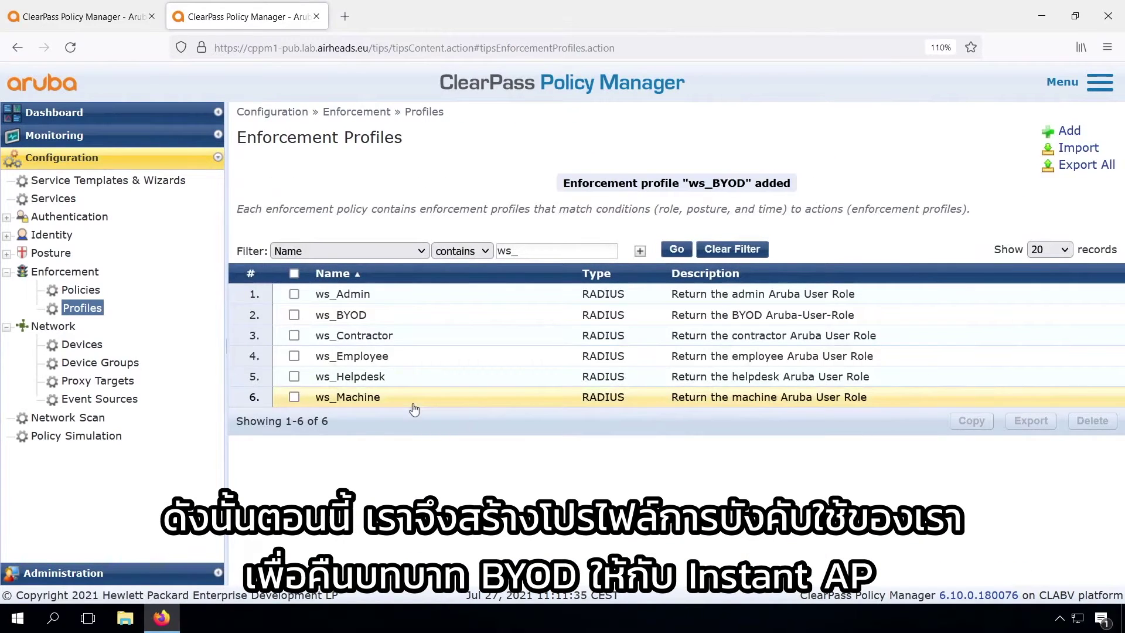
left_click(73, 291)
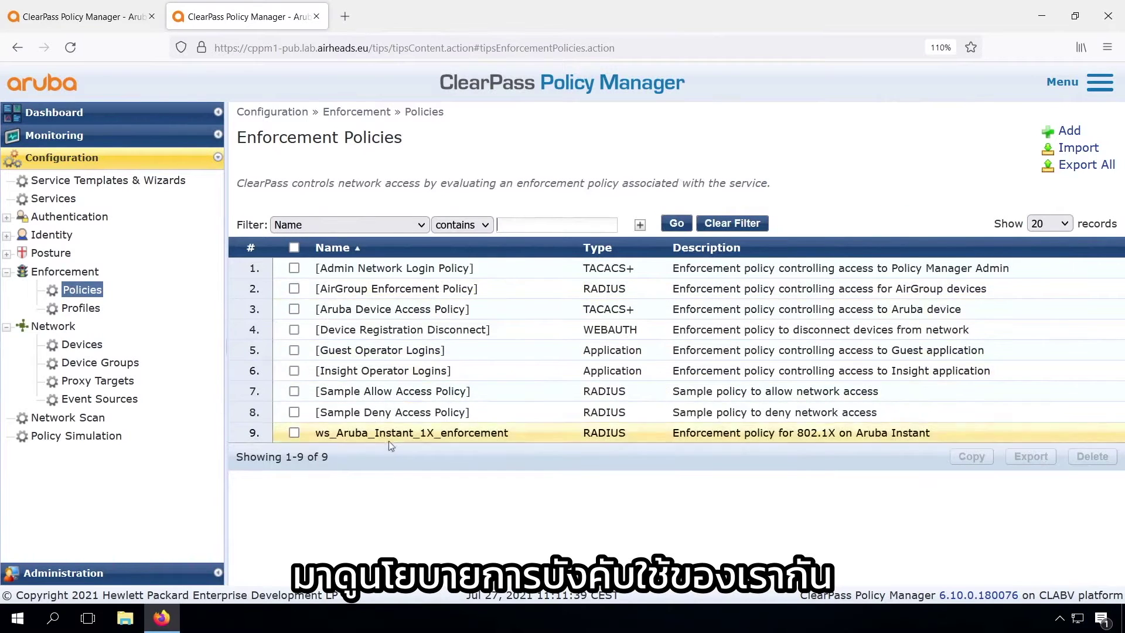
- Start a new rule in ws_Aruba_Instant_1X_enforcement with a Tips Role EQUALS condition
left_click(388, 441)
left_click(424, 164)
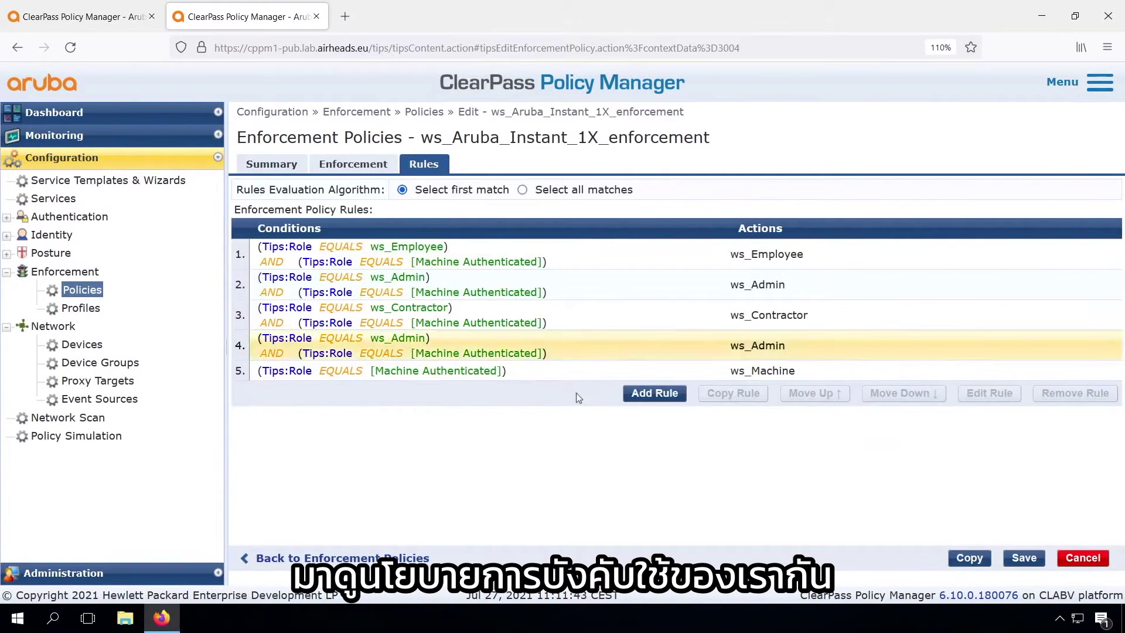
left_click(654, 394)
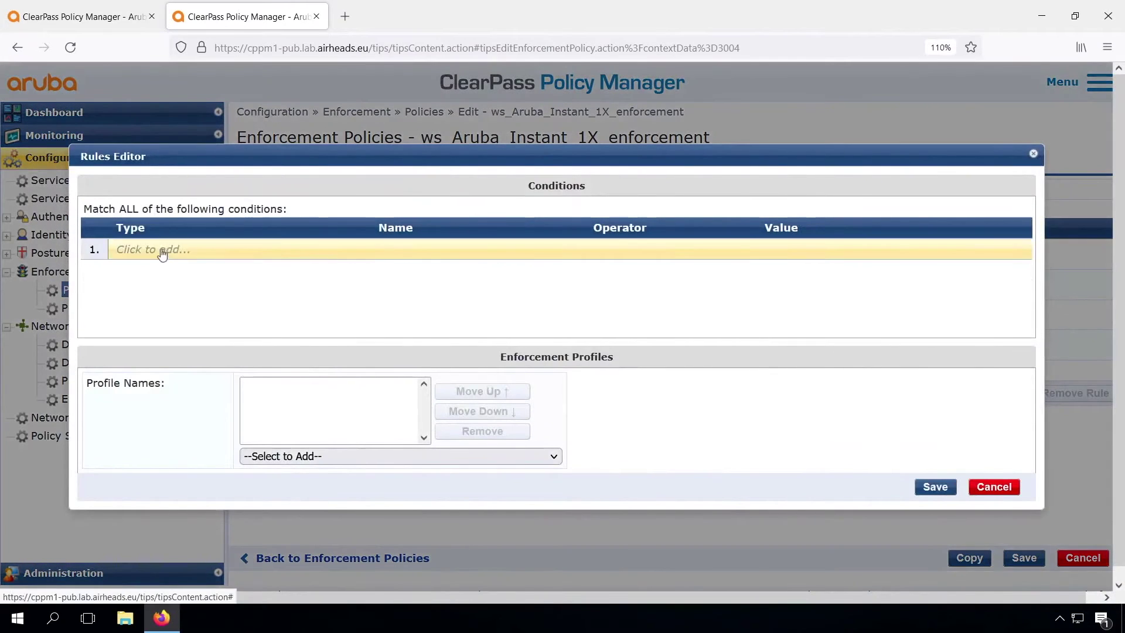
left_click(161, 251)
left_click(272, 250)
left_click(270, 264)
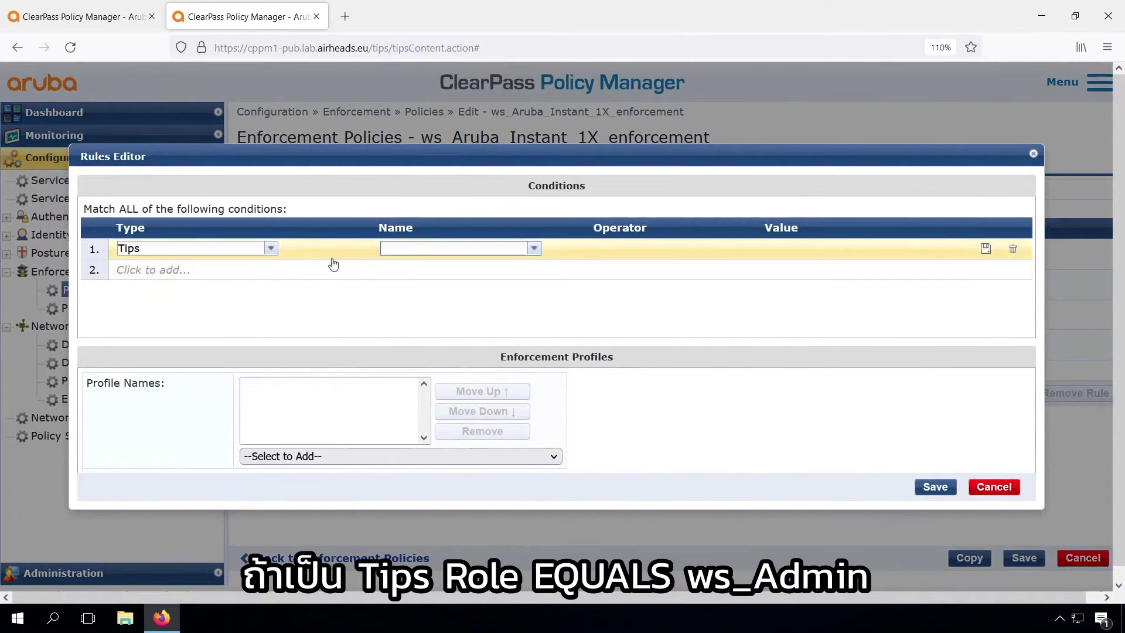
left_click(457, 249)
left_click(474, 265)
left_click(597, 249)
left_click(602, 264)
- Set the condition value to ws_Admin and attach the ws_BYOD profile
left_click(820, 248)
type("ws_Admin")
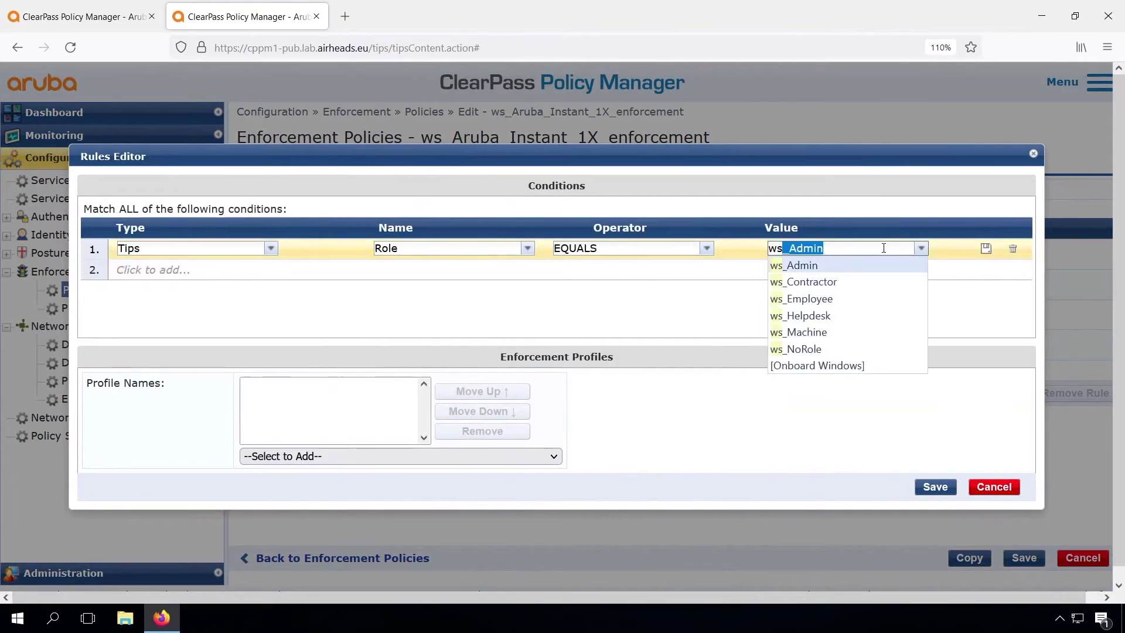
left_click(802, 261)
left_click(401, 456)
left_click(387, 317)
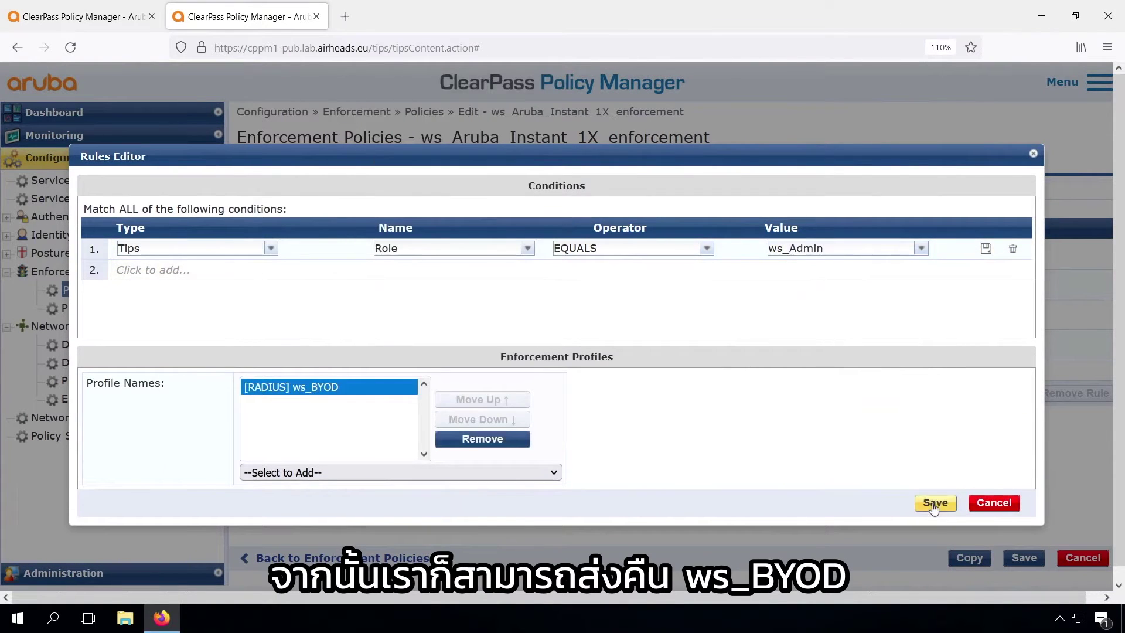
left_click(707, 251)
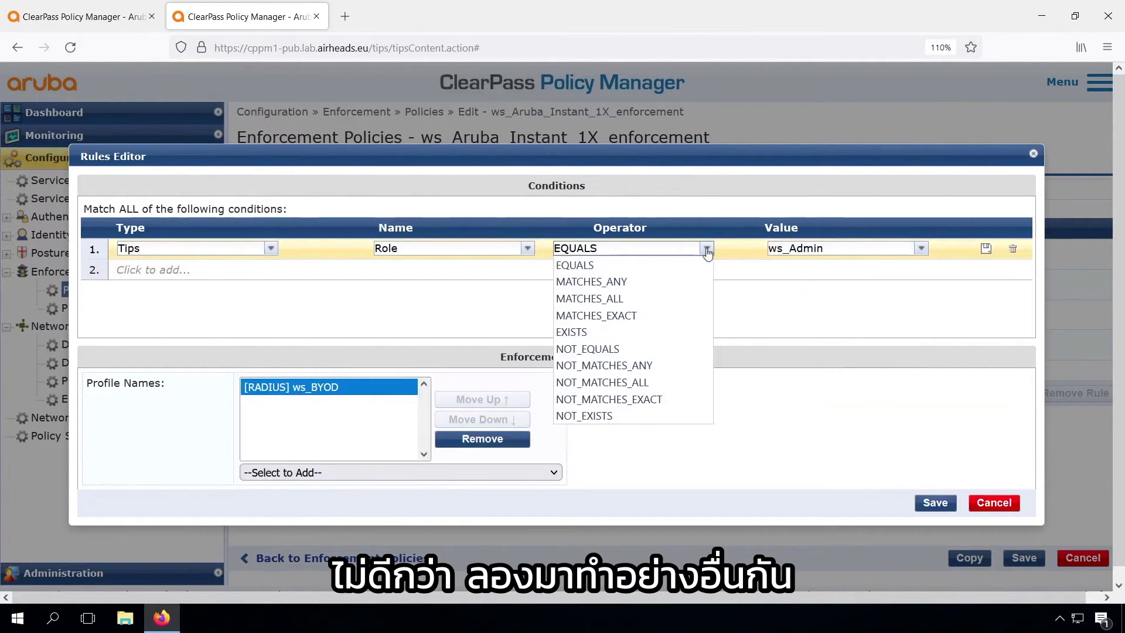
- Change the operator to MATCHES_ANY with ws_Admin and ws_Employee, then save the rule and policy
left_click(636, 283)
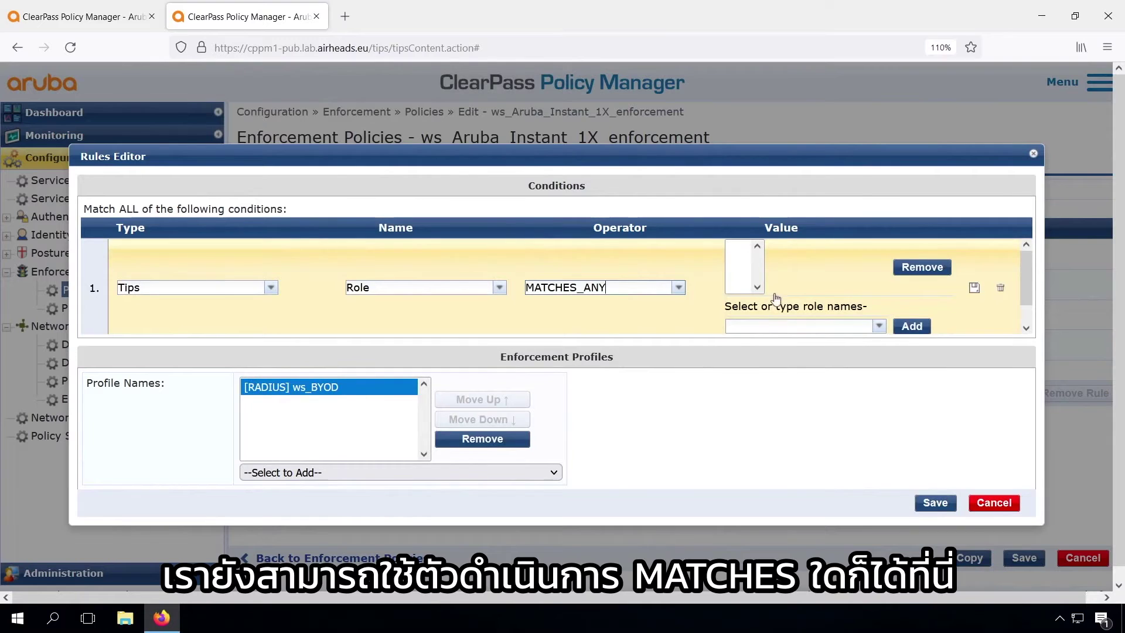
left_click(760, 322)
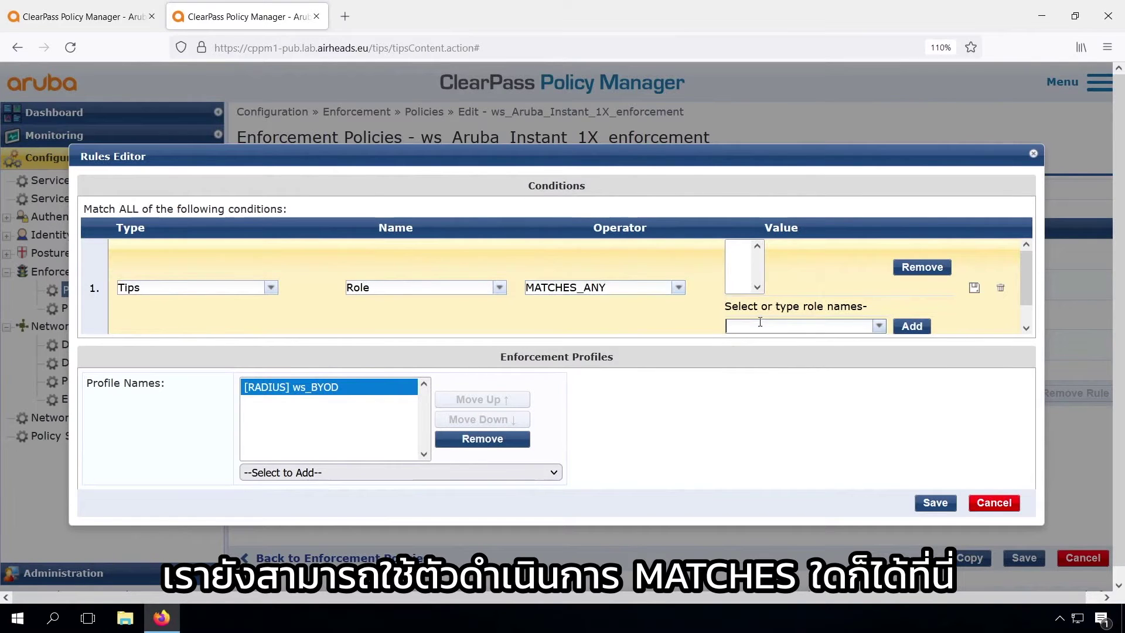
left_click(880, 327)
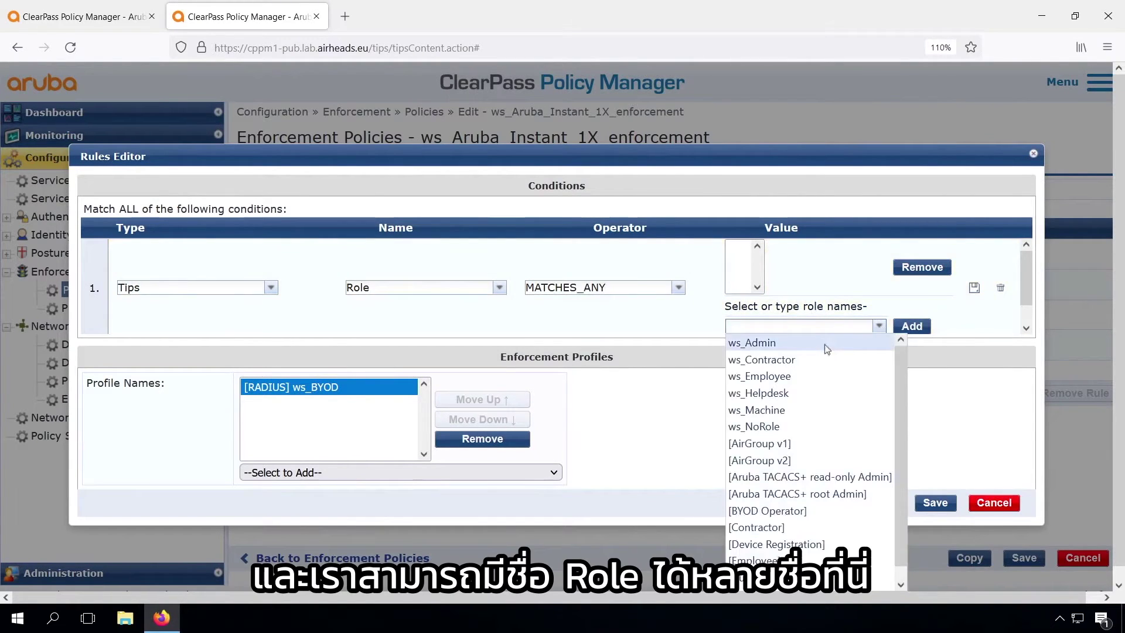
left_click(825, 344)
left_click(912, 327)
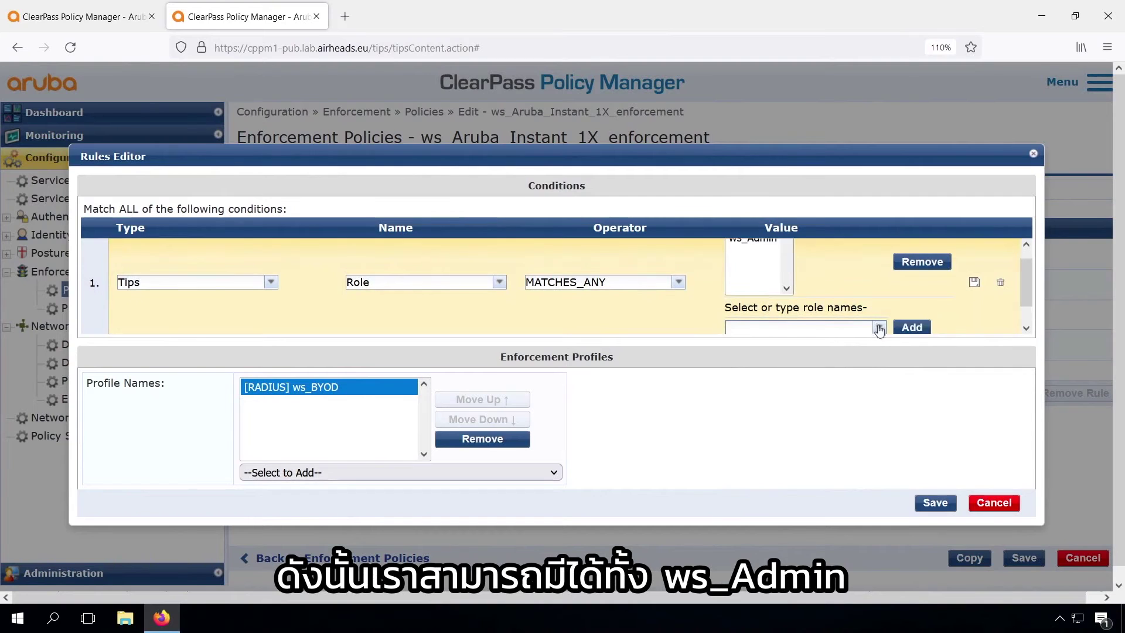
left_click(879, 327)
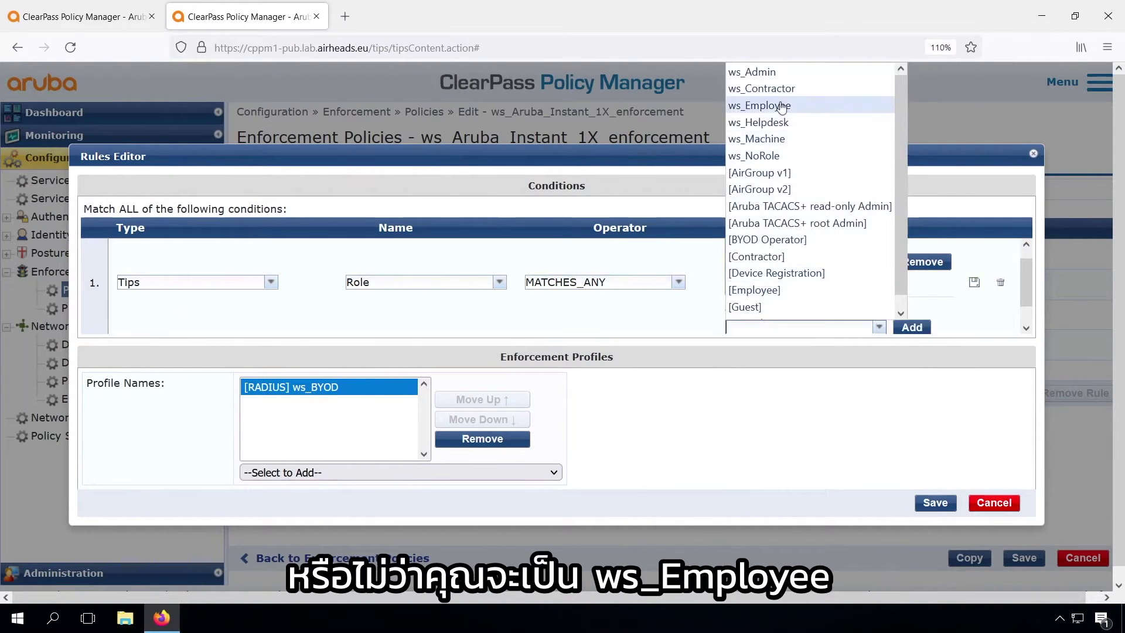
left_click(783, 105)
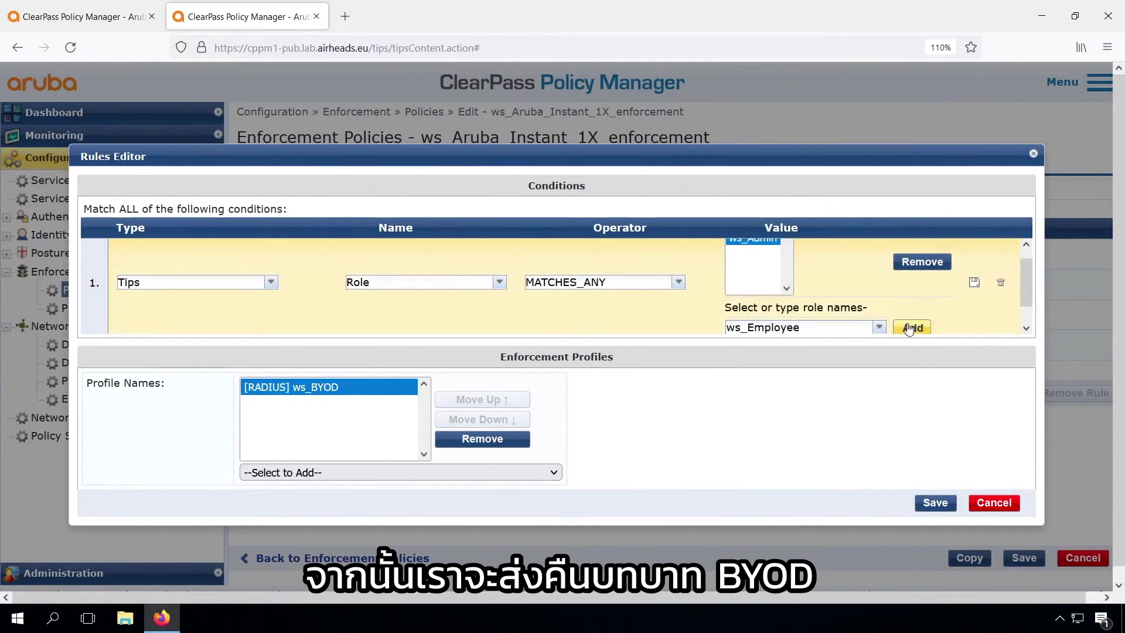
left_click(911, 327)
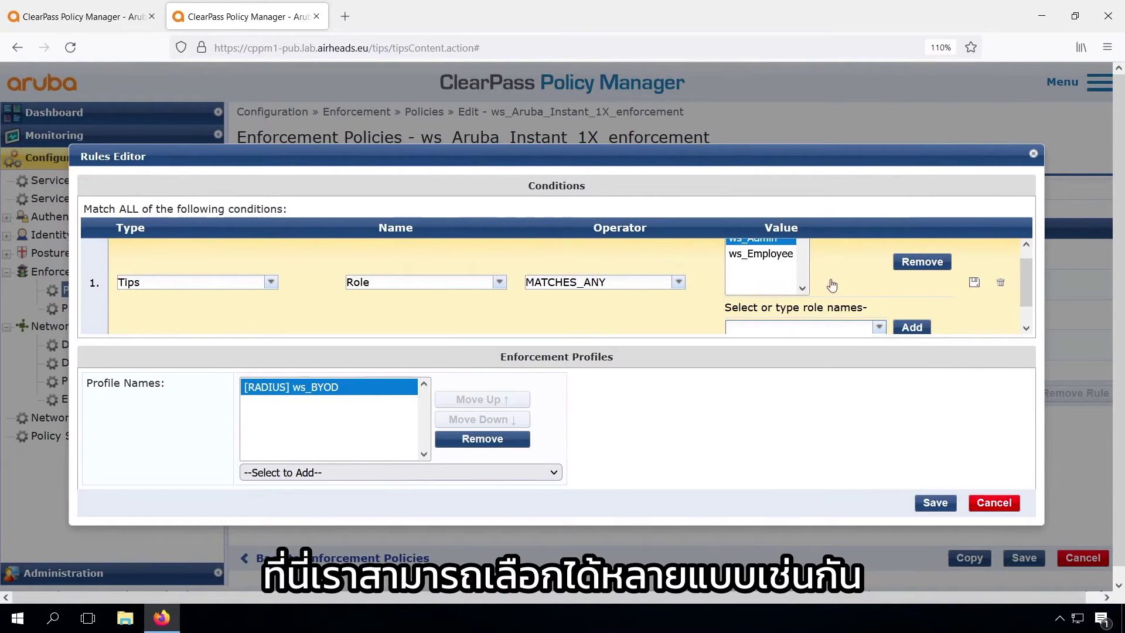
left_click(974, 283)
left_click(935, 502)
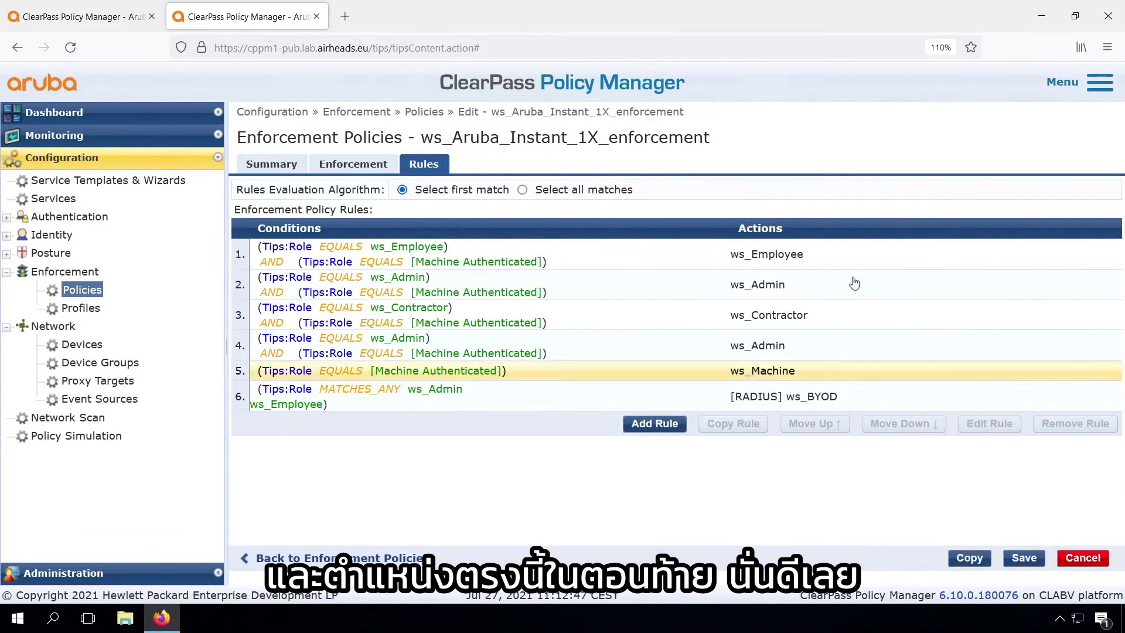
left_click(1024, 557)
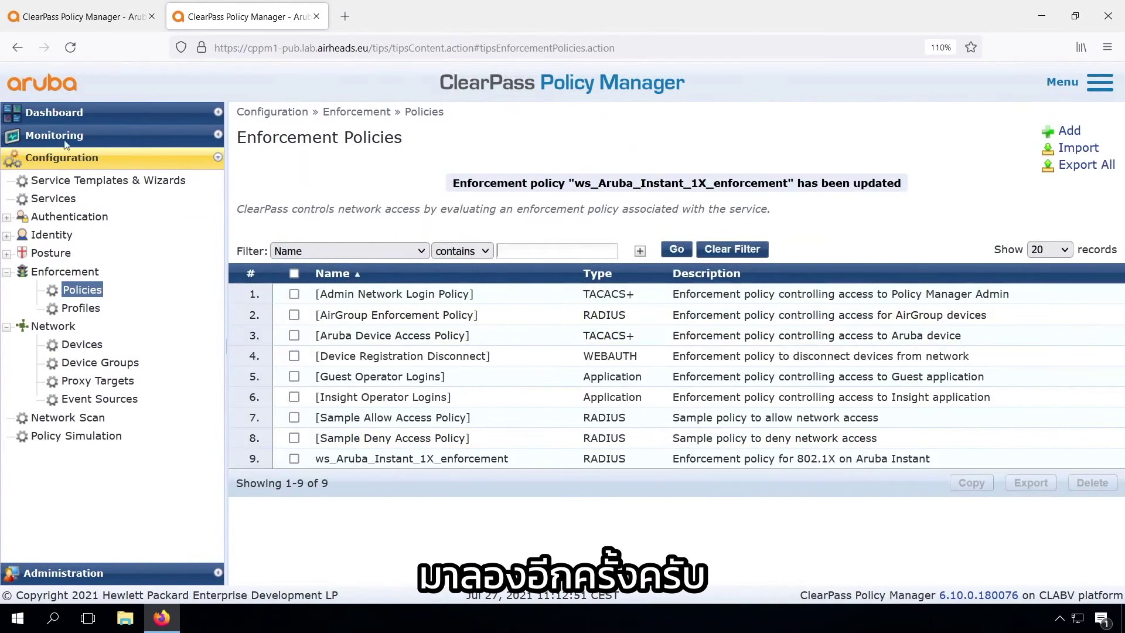
- Open Access Tracker in ClearPass, then reconnect the Windows client to Airheads-Corp
left_click(54, 136)
left_click(97, 178)
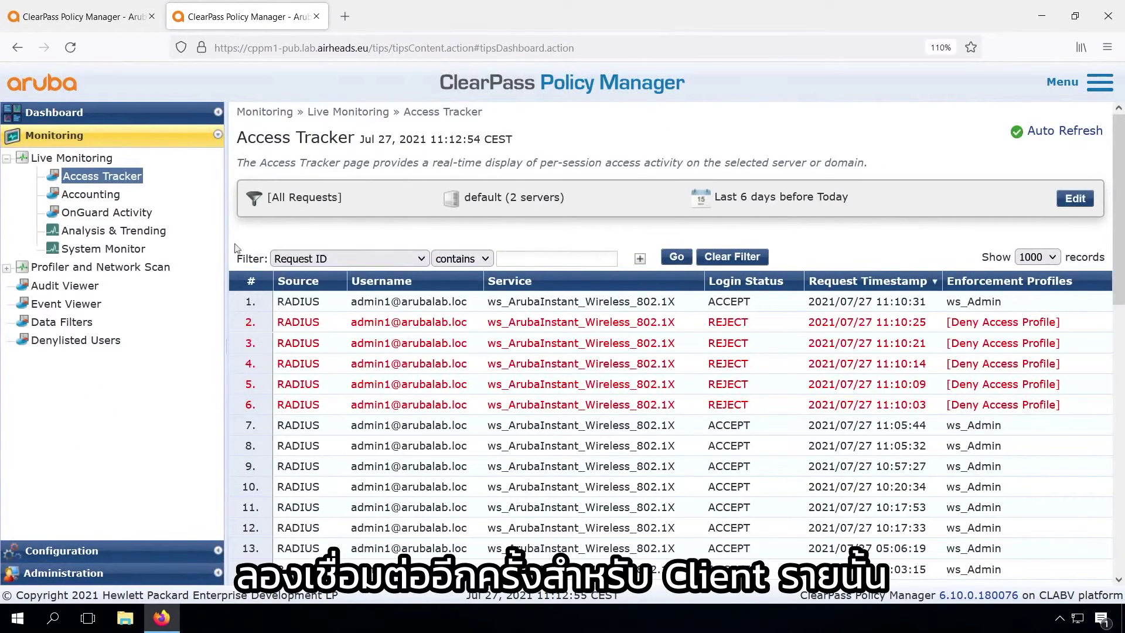
left_click(394, 322)
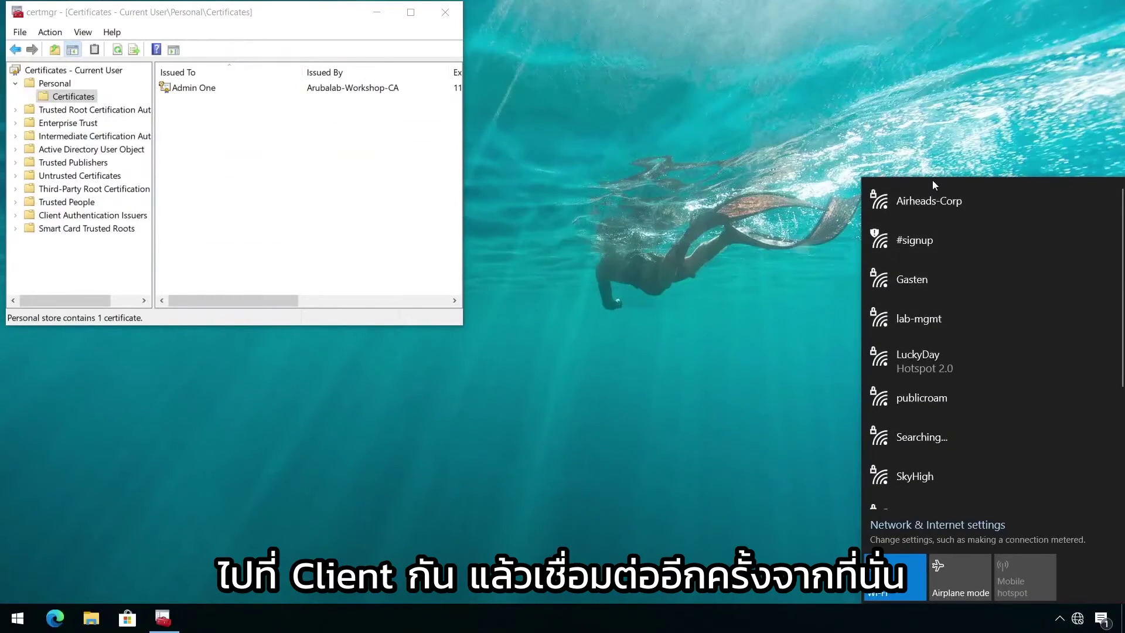
left_click(923, 200)
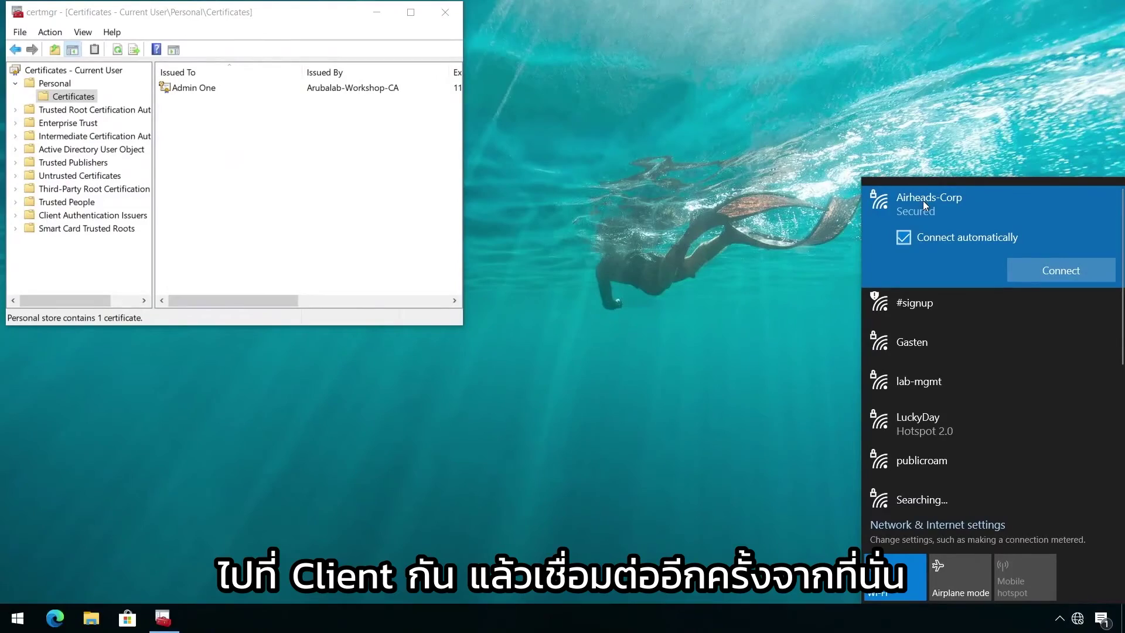
left_click(1032, 273)
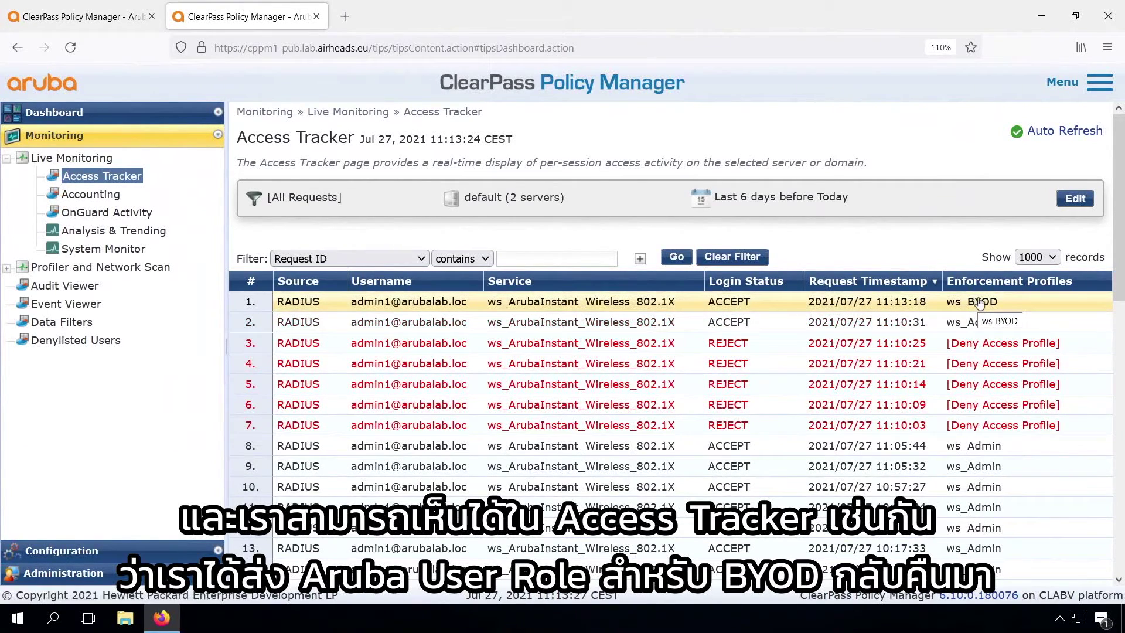
- In a new tab, log in to the Instant virtual controller as admin and view its Workshop dashboard
left_click(344, 17)
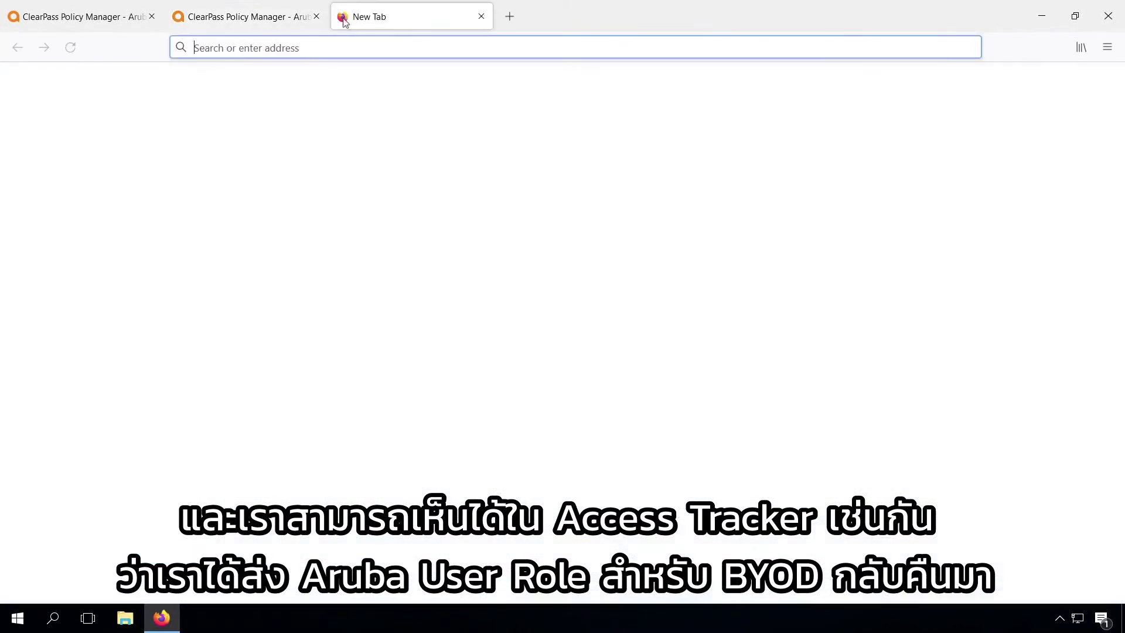
type("10.1.10")
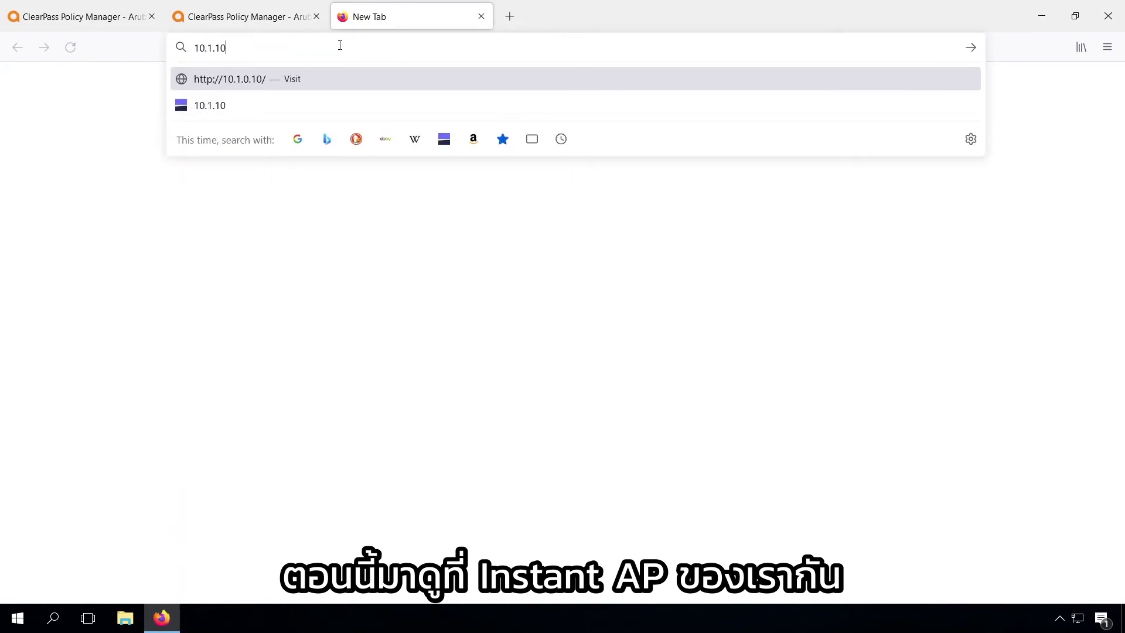
key("Return")
type("admin")
key("Tab")
type("********")
key("Return")
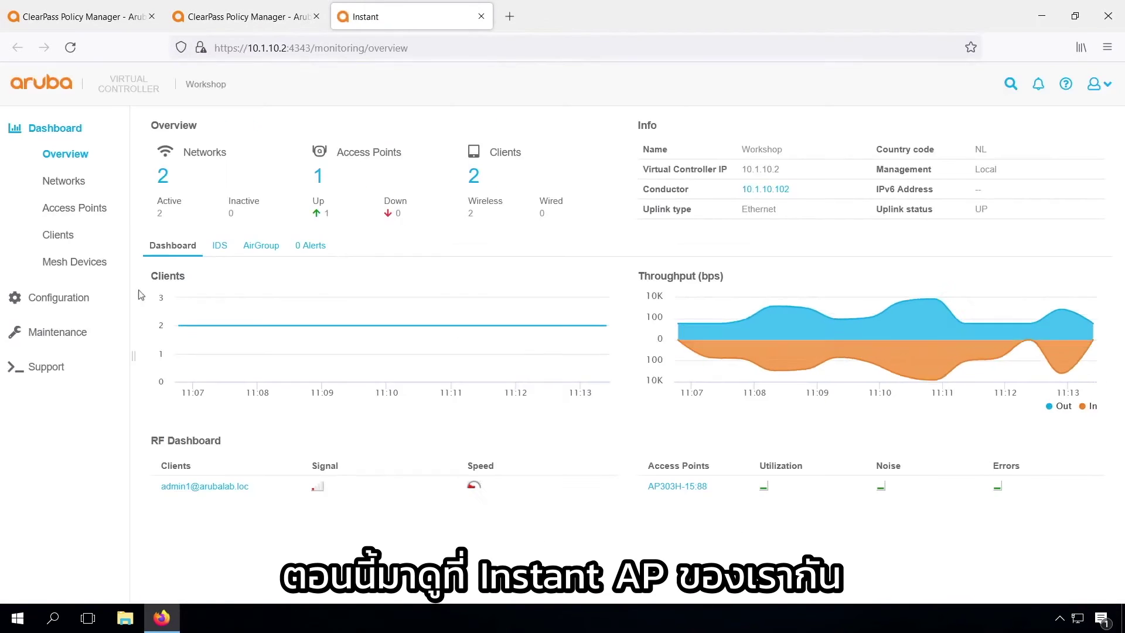
left_click(55, 234)
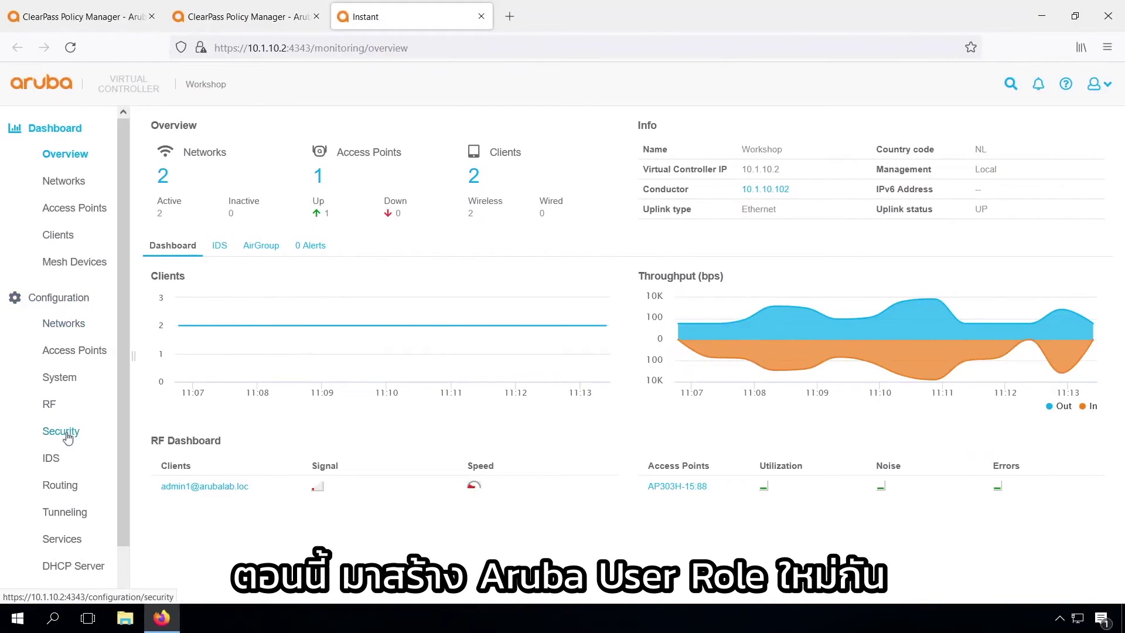
left_click(65, 432)
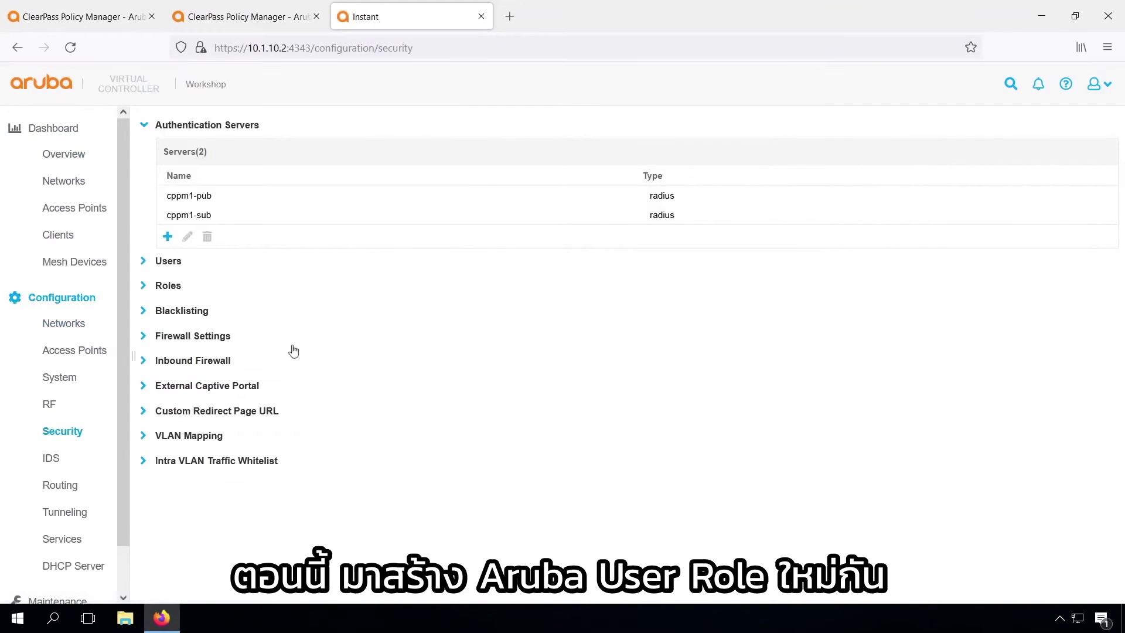
- Create a new user role named BYOD
left_click(162, 289)
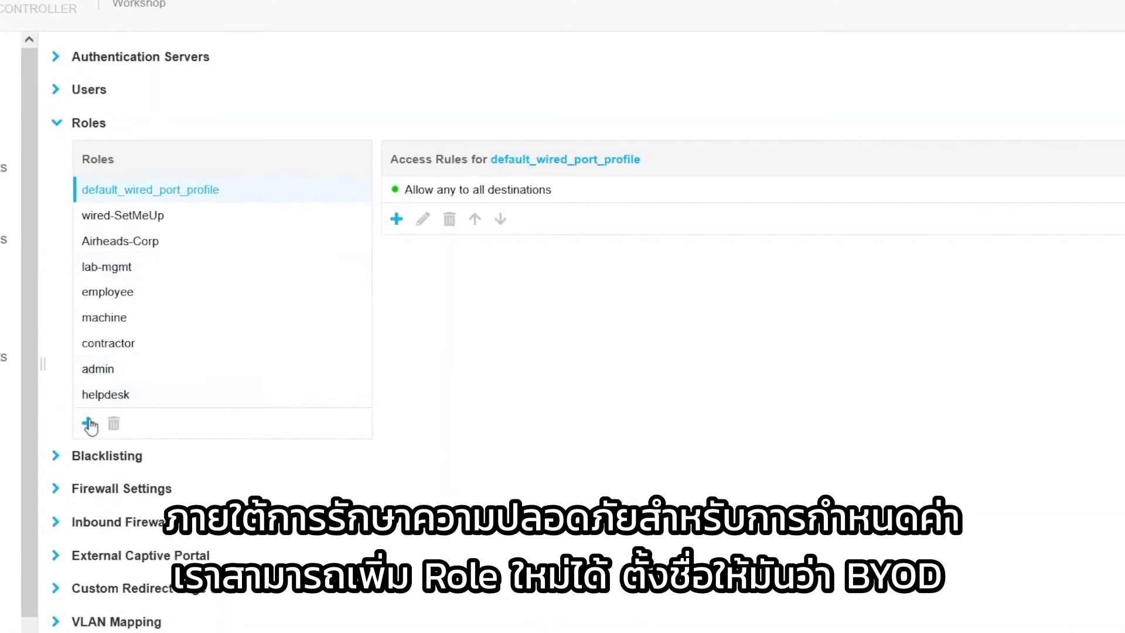
left_click(169, 399)
type("BY")
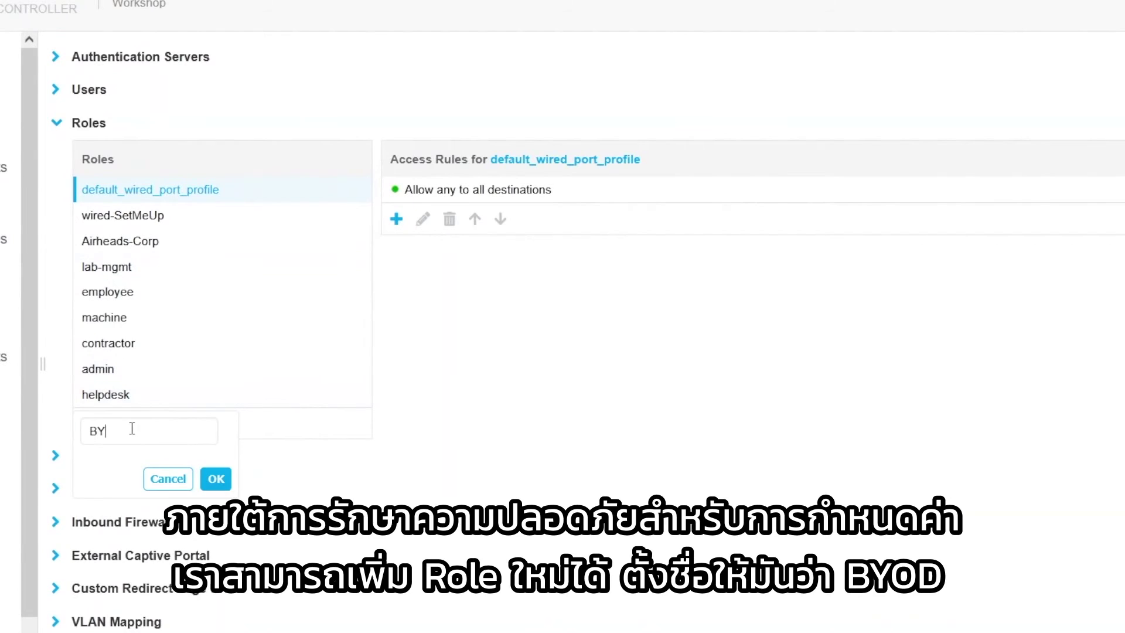
type("O")
left_click(216, 479)
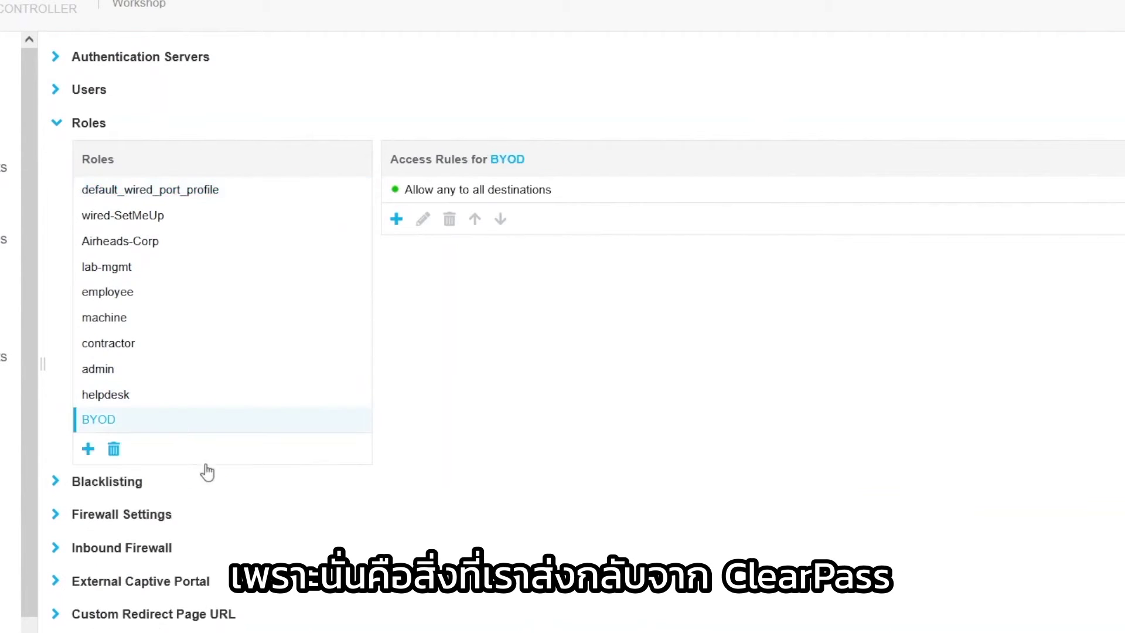
- Add a VLAN assignment access rule to BYOD that assigns VLAN 13
left_click(397, 220)
left_click(276, 195)
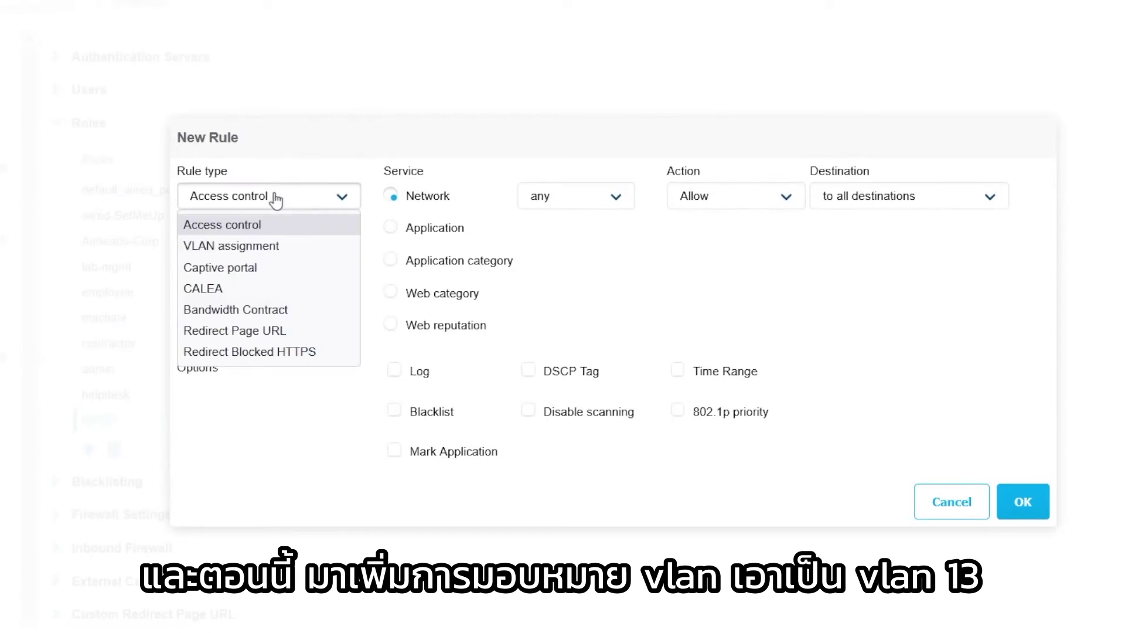
left_click(264, 244)
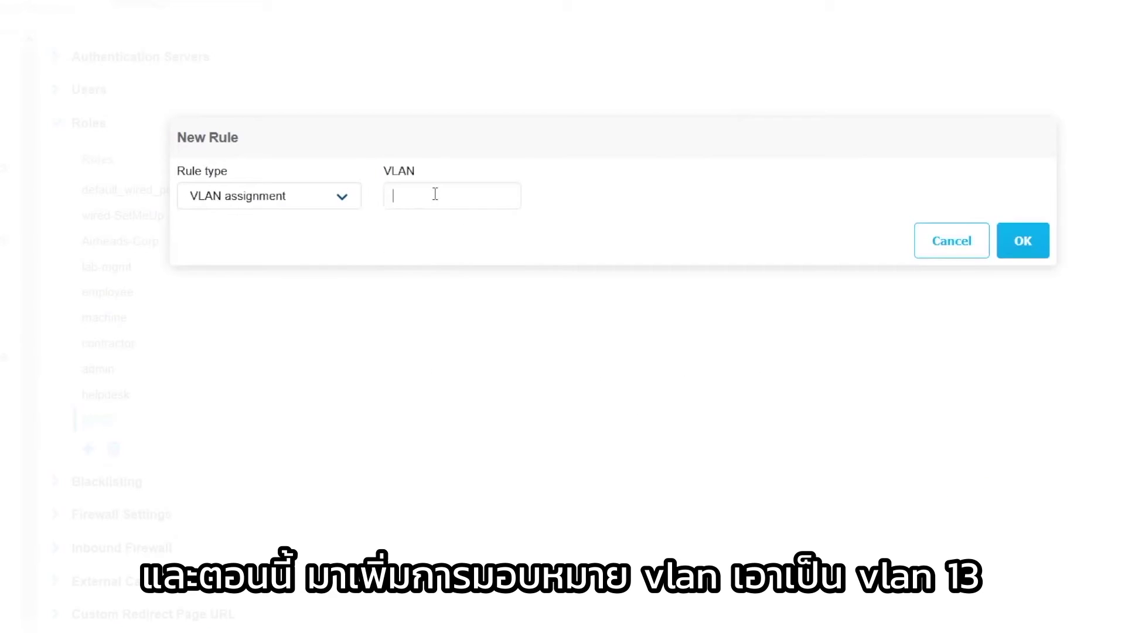
type("13")
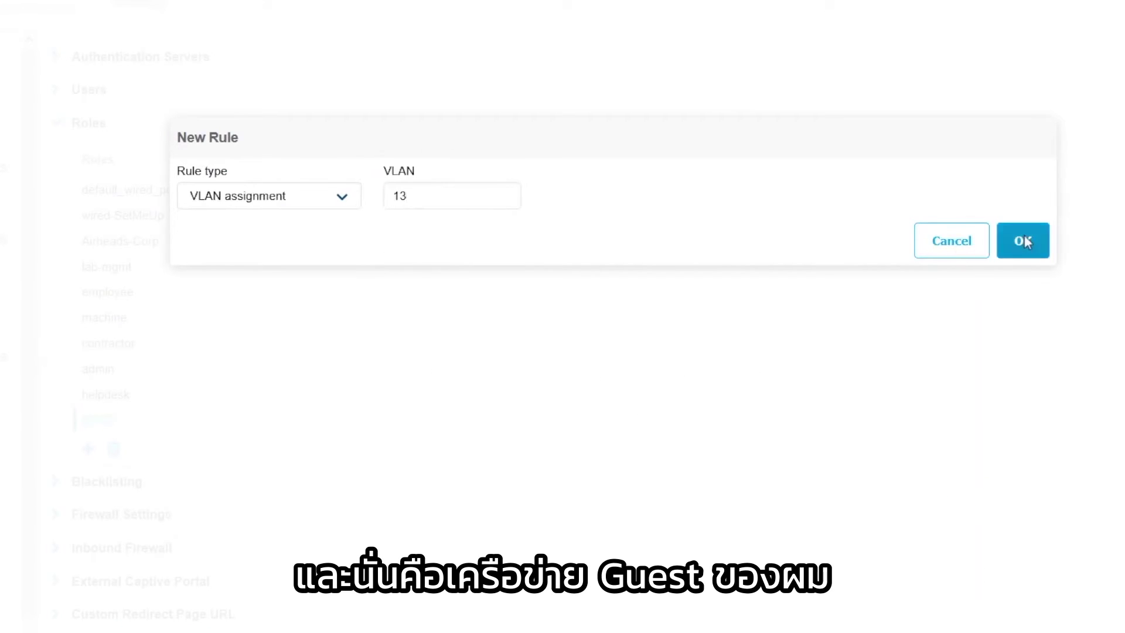
left_click(1022, 241)
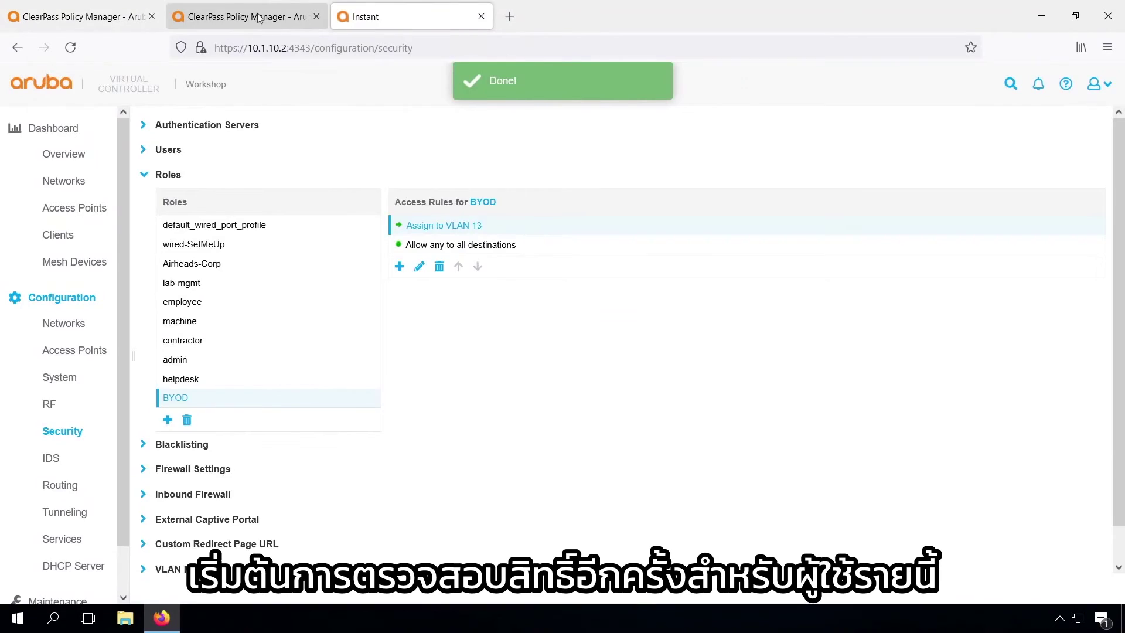
left_click(258, 18)
- Terminate the latest ws_BYOD session via RADIUS Dynamic Authorization, then check the client's role in Instant
left_click(368, 301)
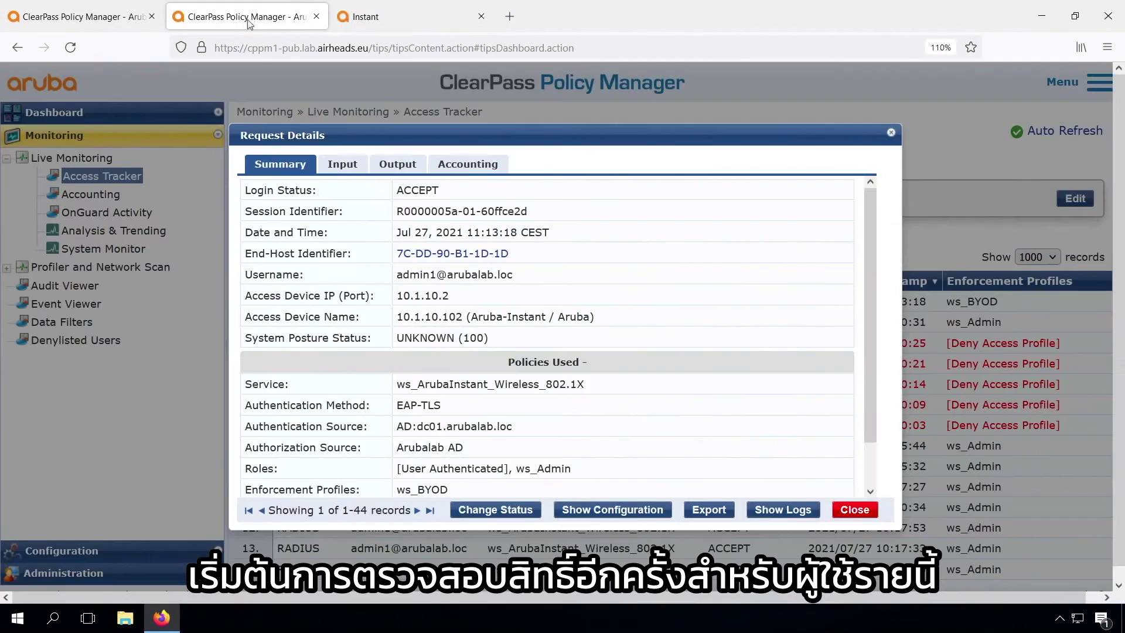
left_click(495, 510)
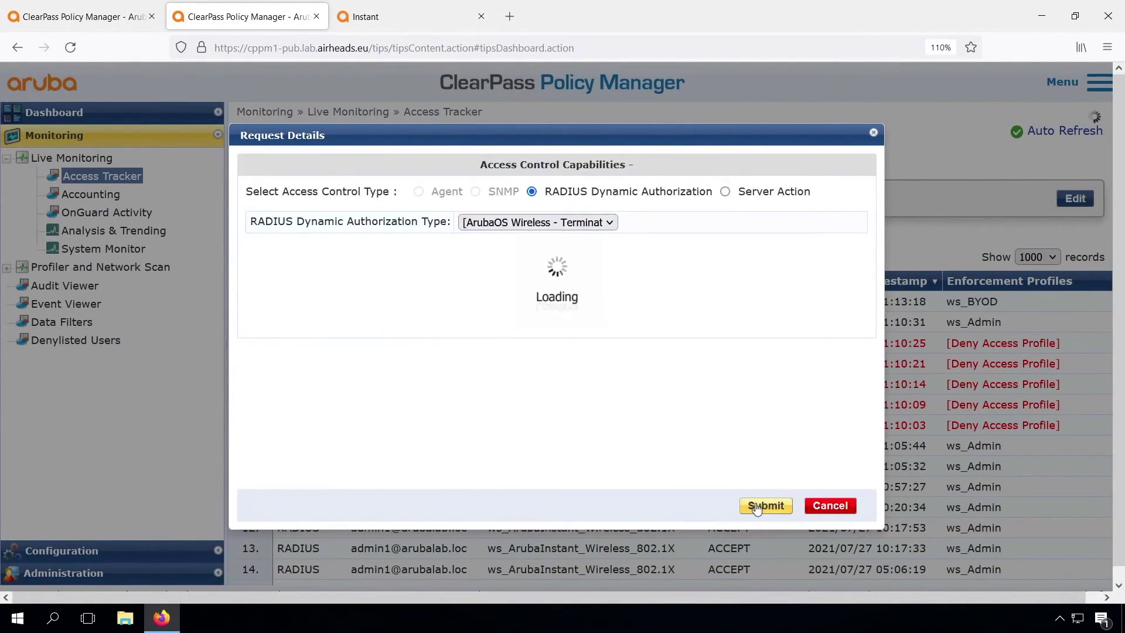
left_click(763, 505)
left_click(854, 535)
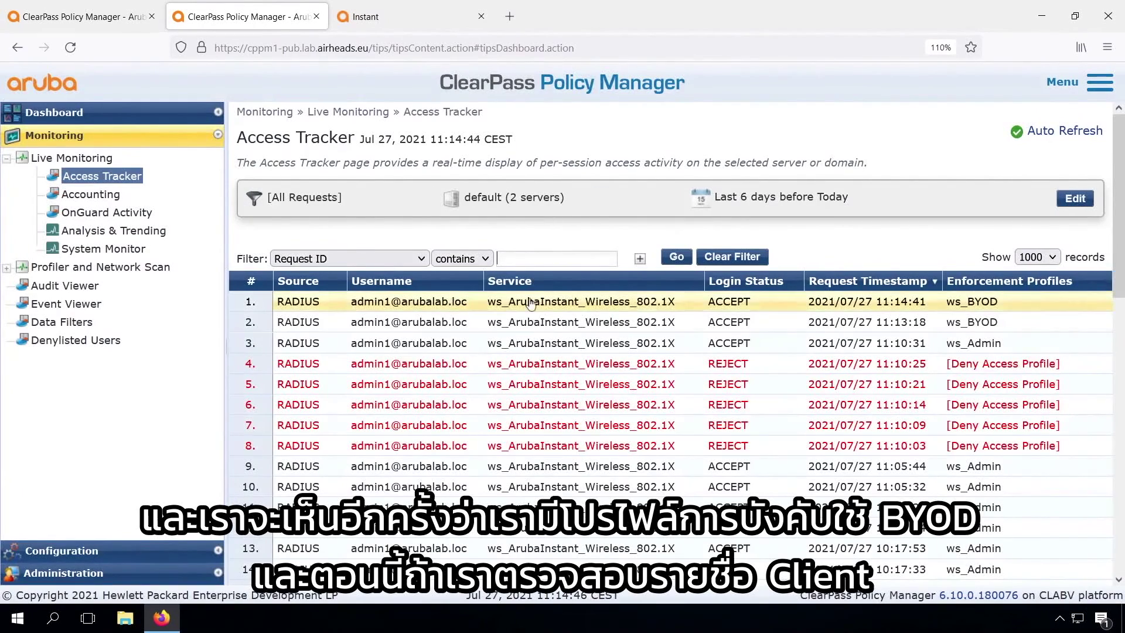
left_click(393, 19)
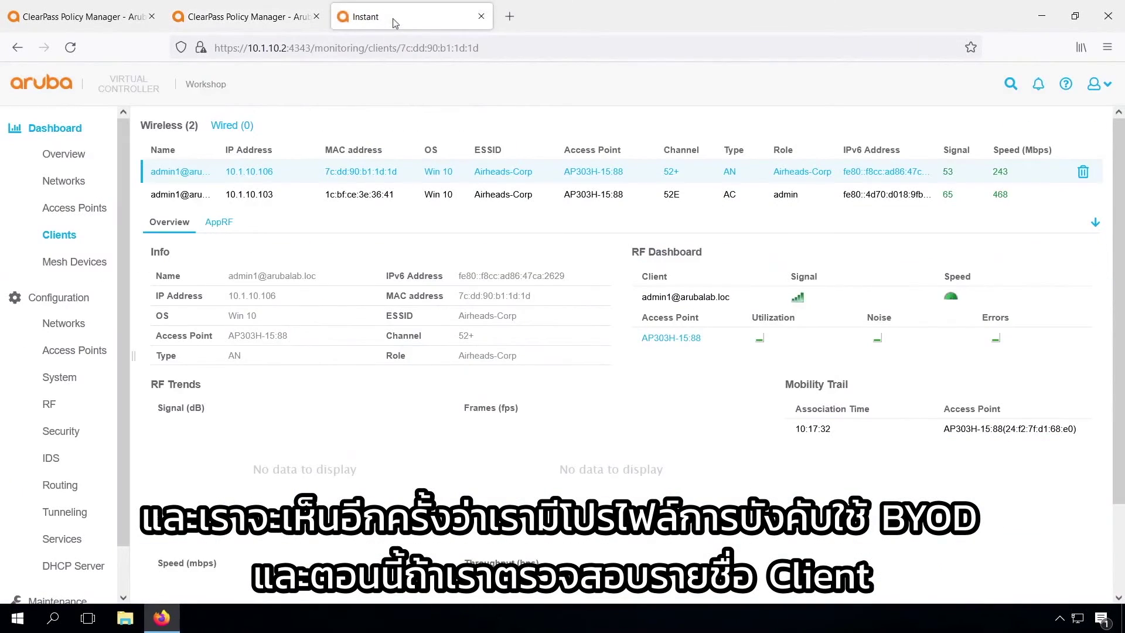